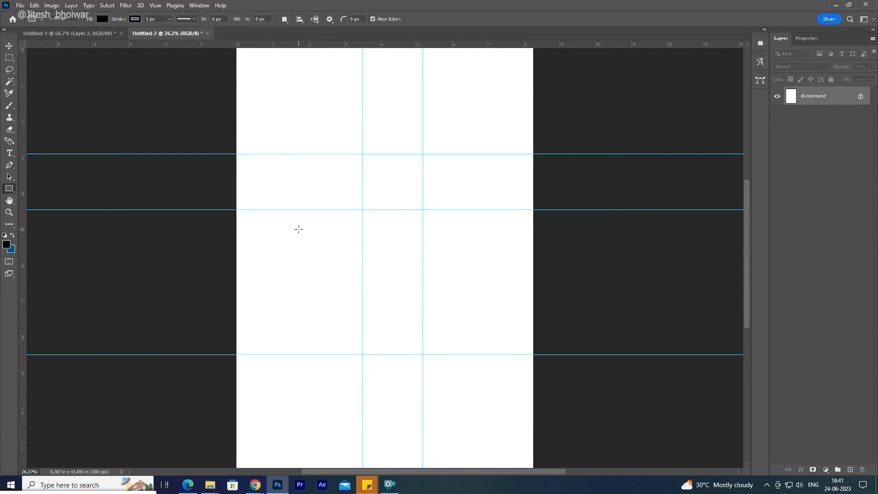
Draw a square about 3.77 in wide on the page, with no stroke and a dark blue fill.
left_click_drag(306, 249, 441, 384)
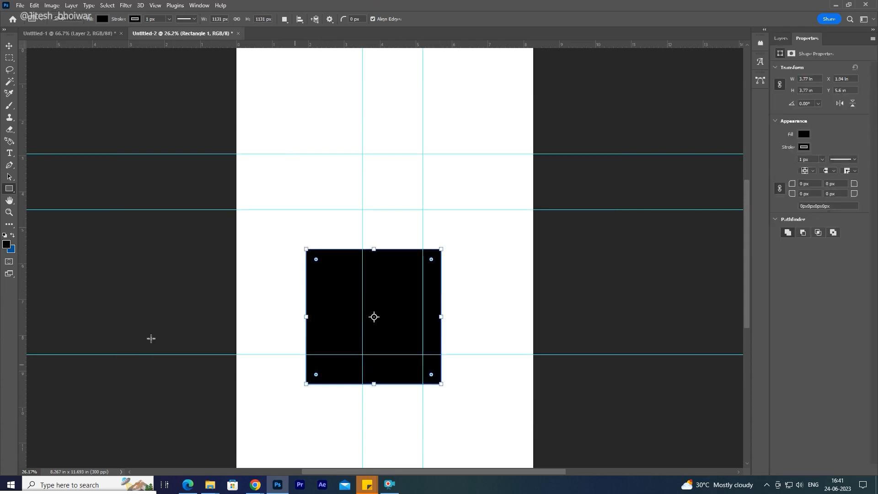
left_click(807, 148)
left_click(755, 166)
left_click(805, 134)
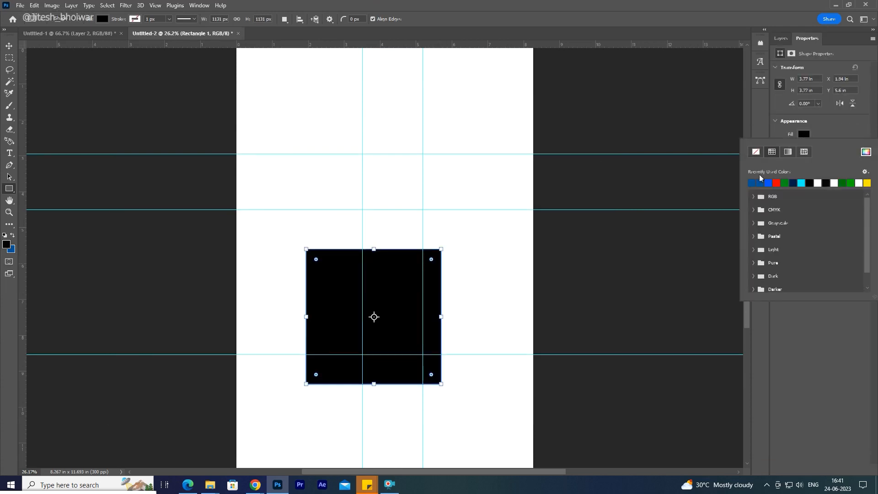
left_click(752, 183)
key("Return")
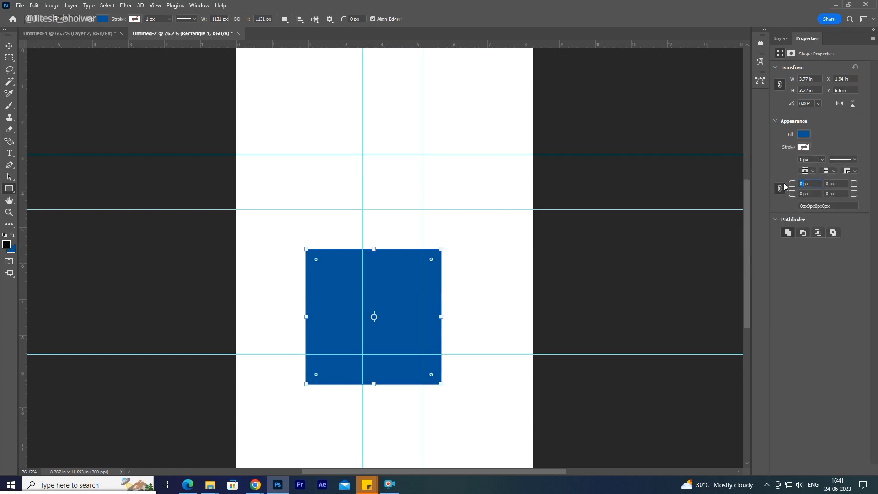
Round all the square's corners to 35 px and move it toward the lower part of the page.
key("Return")
left_click(9, 46)
left_click_drag(324, 296, 318, 235)
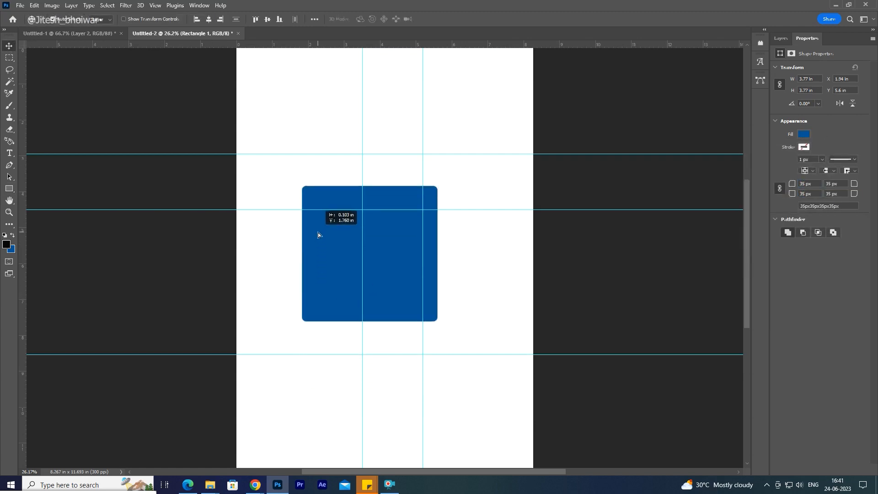
left_click_drag(371, 274, 391, 391)
Duplicate the square's layer, rotate the copy about 40° and move it over the page's upper-left corner.
left_click(781, 38)
right_click(821, 96)
left_click(733, 127)
key("Return")
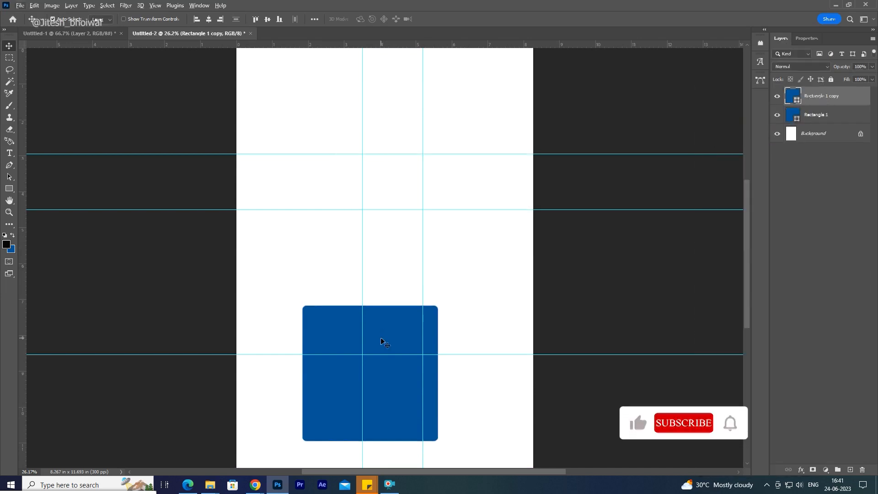
left_click_drag(381, 336, 375, 147)
key("ctrl+t")
left_click_drag(441, 198, 449, 291)
left_click_drag(381, 163, 300, 72)
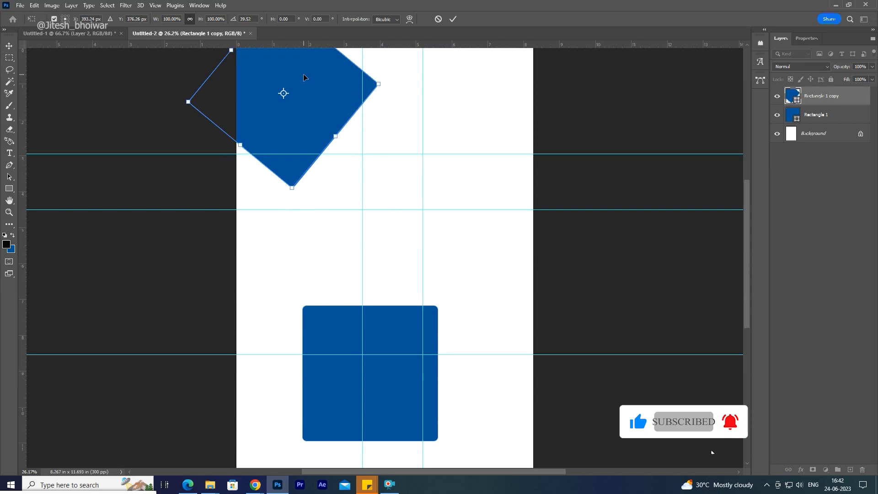
Enlarge the tilted copy to about 129% width and 116% height, set its rotation to 35° and fit it into the upper-left corner.
mouse_move(337, 136)
left_mouse_down()
mouse_move(352, 130)
mouse_move(390, 143)
mouse_move(330, 130)
left_mouse_up()
mouse_move(365, 168)
left_mouse_down()
mouse_move(379, 168)
mouse_move(362, 158)
left_mouse_up()
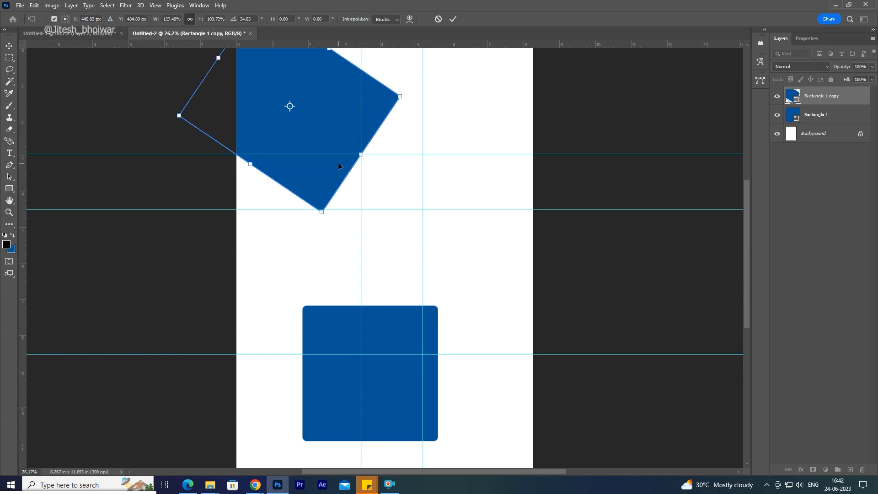
left_click_drag(337, 161, 351, 188)
scroll(358, 128, "down", 1)
left_click_drag(321, 84, 335, 75)
left_click_drag(364, 189, 351, 184)
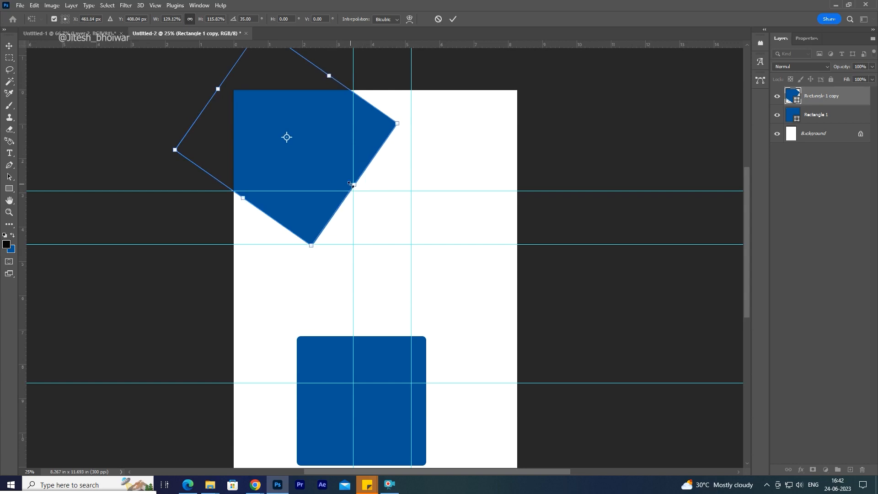
key("Return")
Duplicate the tilted tile onto the page's right side and set the copy's width to 4.4 in.
left_click_drag(302, 150, 457, 265)
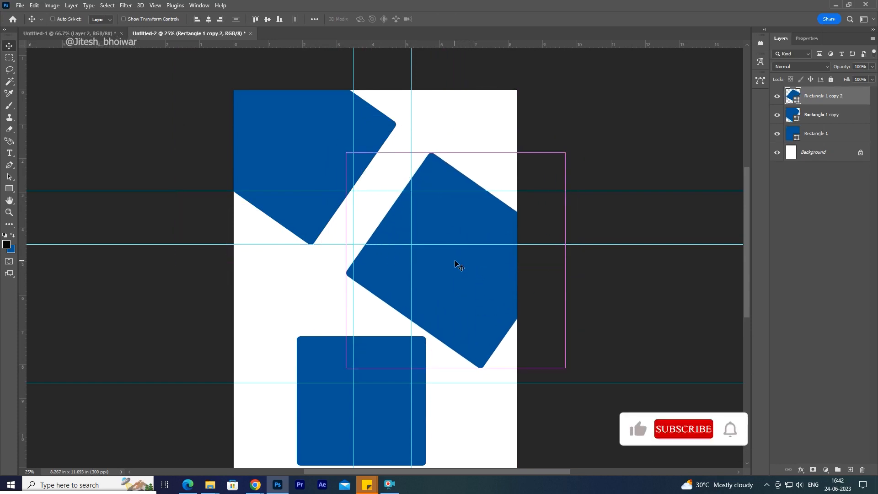
left_click(807, 38)
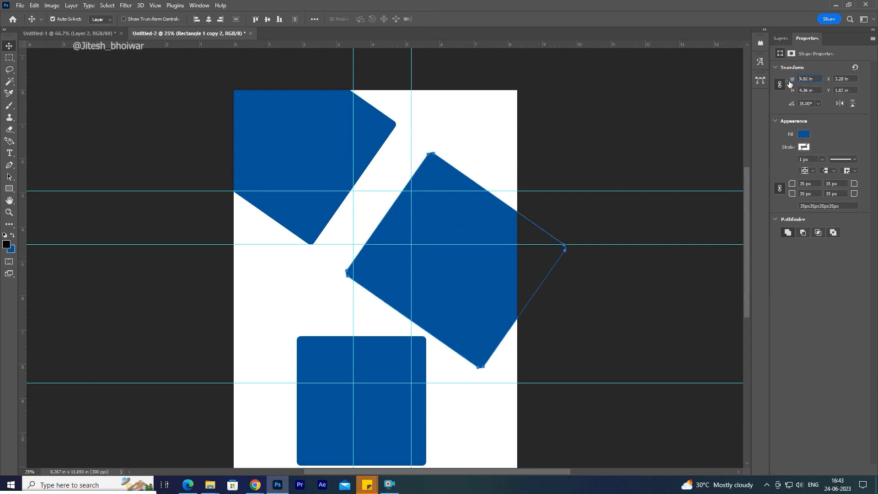
left_click_drag(793, 78, 784, 81)
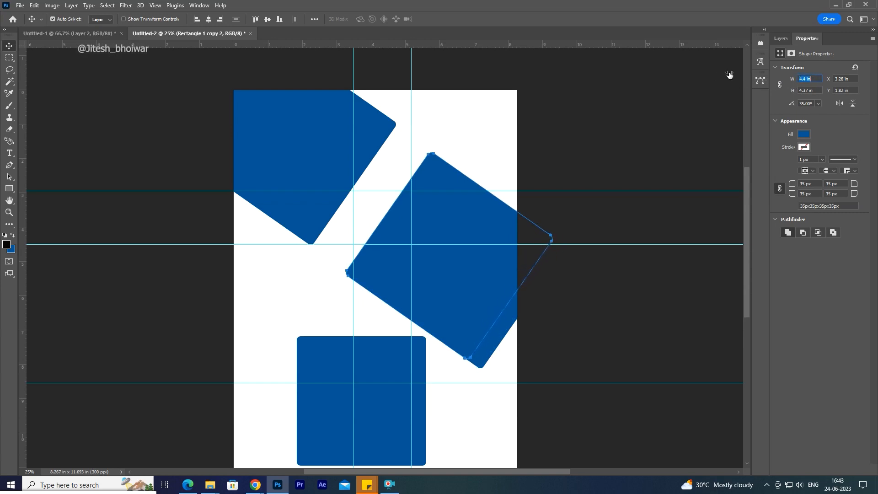
left_click_drag(730, 74, 731, 75)
Duplicate the right-hand tile, scale the copy to about 55% and place it between the two large tiles.
left_click_drag(454, 306, 414, 266)
key("ctrl+t")
left_click_drag(520, 328, 457, 284)
left_click_drag(445, 234, 467, 234)
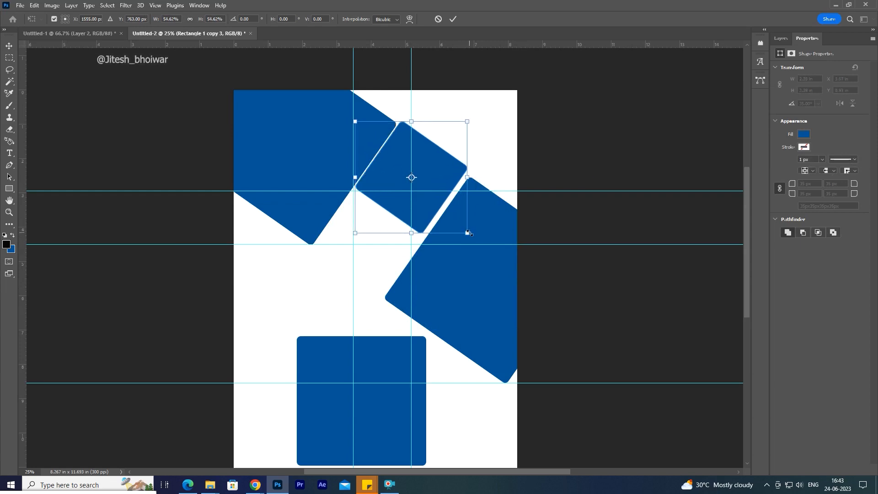
key("Return")
Nudge the small tile down and left between the large tiles, and place a duplicate directly along its lower-left edge.
left_click_drag(429, 208, 430, 211)
key("shift+Down")
key("shift+Down")
key("shift+Down")
key("shift+Down")
key("shift+Left")
key("shift+Left")
key("shift+Left")
key("shift+Down")
left_click_drag(387, 187, 370, 245)
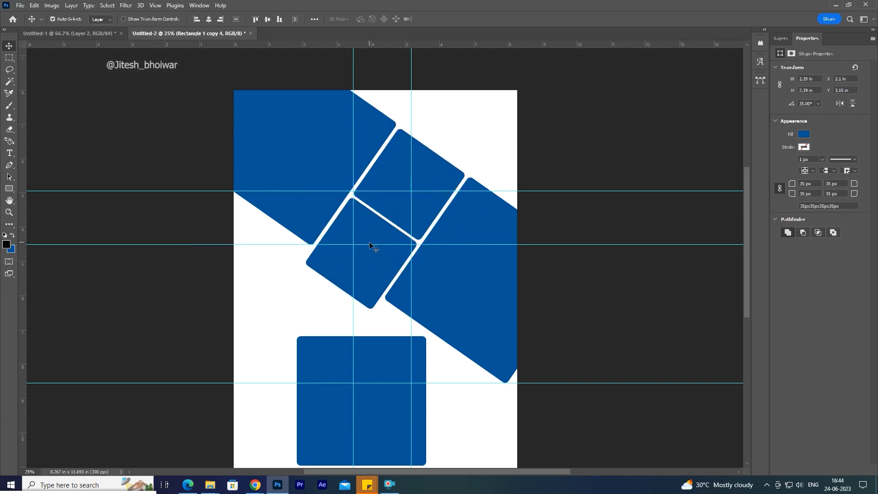
Select both small tiles and scale them together to about 92%, keeping them between the large tiles.
left_click(781, 38)
left_click(818, 118, "ctrl")
key("ctrl+t")
left_click_drag(462, 308, 458, 301)
left_click_drag(396, 272, 397, 263)
scroll(390, 227, "up", 2)
left_click_drag(390, 226, 398, 257)
left_click_drag(552, 267, 553, 266)
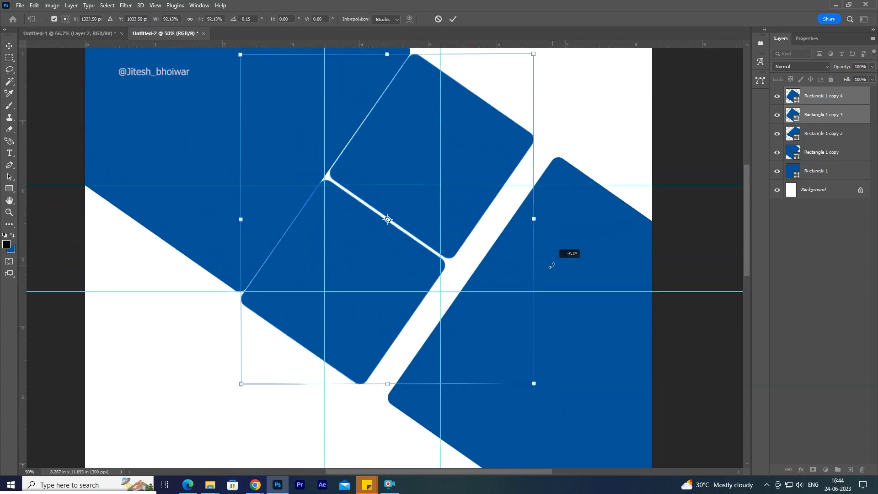
key("Return")
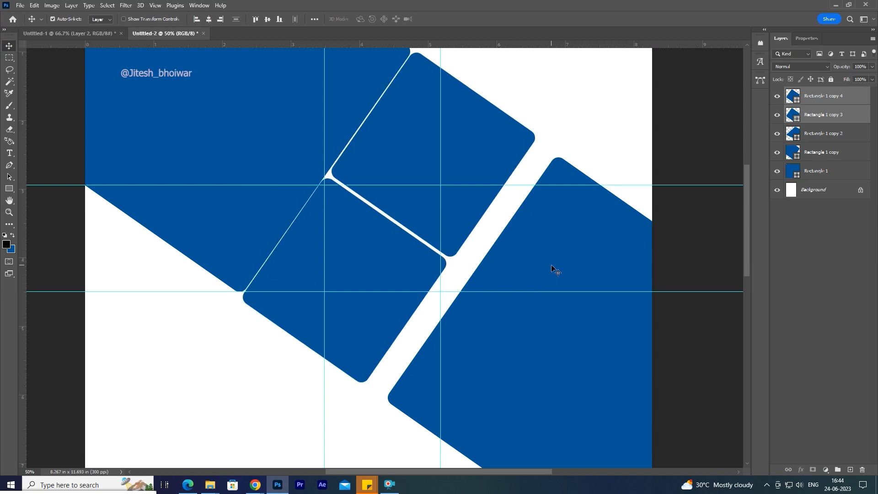
Nudge the two small tiles right and down to even out the gaps to both large tiles.
key("Right")
key("Right")
key("Right")
key("Right")
key("Right")
key("Right")
key("Right")
key("Right")
key("Right")
key("Right")
key("Down")
key("Down")
key("Down")
key("Right")
key("Right")
key("Right")
key("Right")
key("Down")
key("Down")
key("Right")
key("Down")
key("Right")
key("Down")
Move the original upright square up and left, and reset its corner radii to 0 px.
left_click_drag(551, 265, 455, 257)
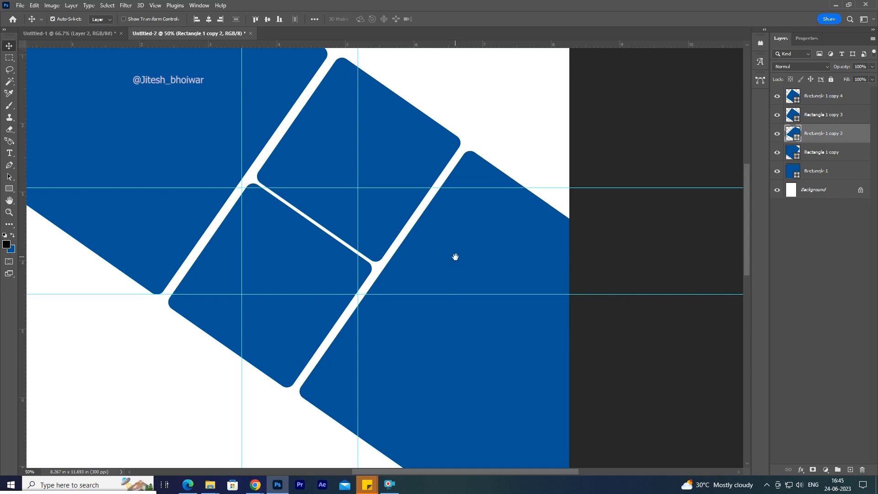
scroll(395, 312, "down", 3)
scroll(395, 312, "down", 3)
left_click_drag(399, 326, 379, 293)
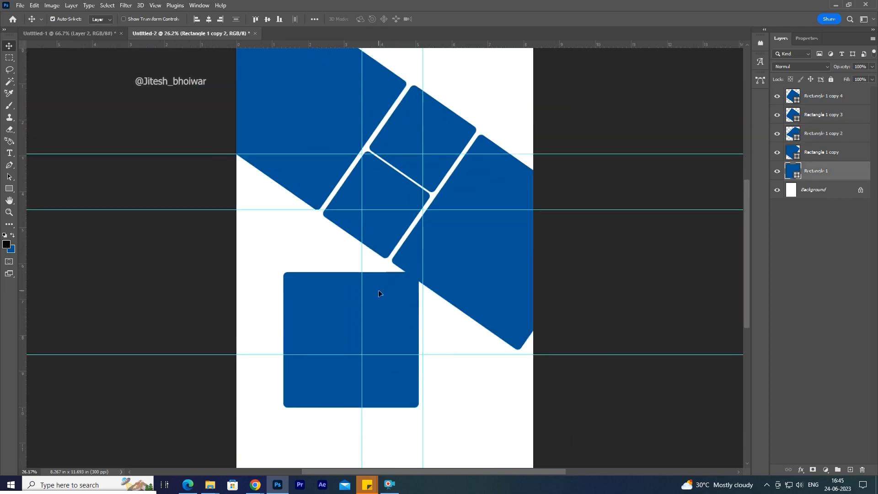
left_click(807, 38)
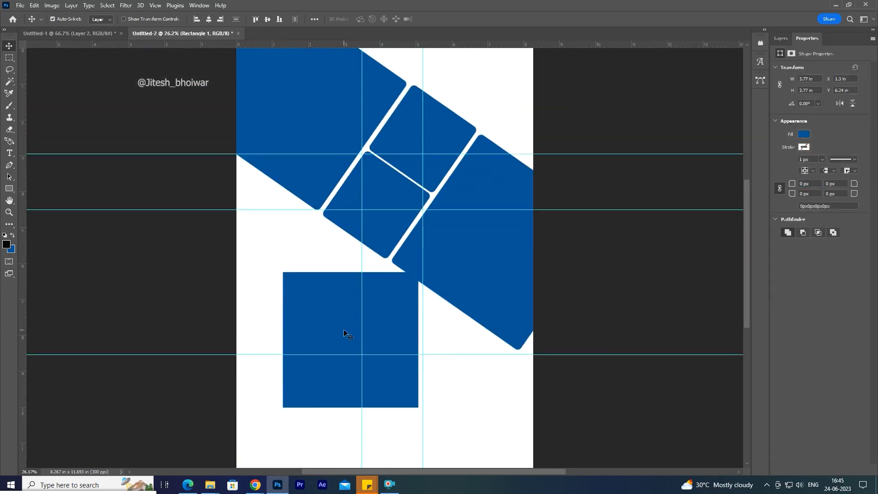
Place a copy of the sharp-cornered square over the page's lower-right corner, widened to about 148% and rotated about -52°.
key("ctrl+t")
left_click_drag(379, 323, 470, 391)
key("Return")
key("ctrl+t")
left_click_drag(563, 420, 556, 305)
left_click_drag(466, 392, 461, 302)
left_click(478, 369, "alt")
left_click_drag(482, 339, 462, 345)
left_click_drag(531, 321, 569, 274)
left_click_drag(495, 334, 507, 316)
left_click(513, 363, "ctrl")
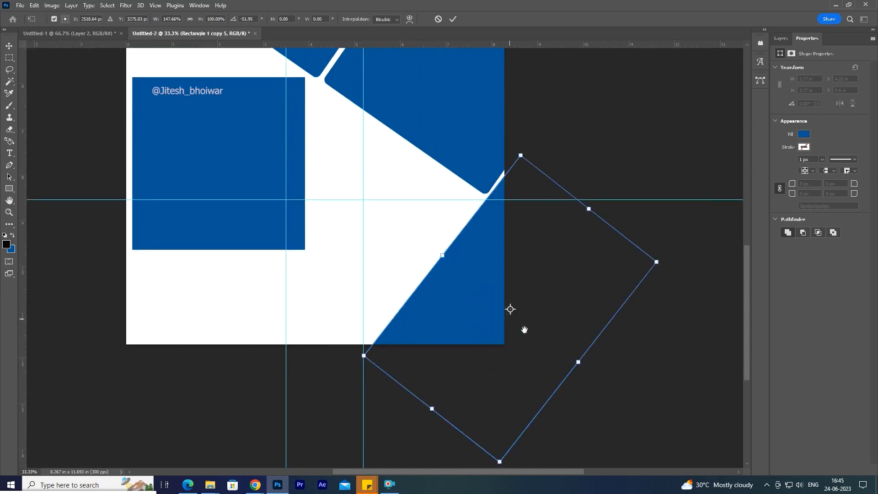
Fine-tune the lower-right rectangle's rotation to -54.9° and nudge it right beside the large tile's corner.
left_click_drag(576, 399, 584, 374)
left_click_drag(513, 354, 513, 357)
left_click_drag(588, 375, 590, 376)
key("Right")
key("Right")
key("Right")
key("Right")
key("Right")
key("Right")
key("Right")
key("Right")
key("Right")
key("Right")
key("Right")
key("Right")
key("Right")
key("Right")
key("Right")
key("Right")
key("Right")
key("Right")
key("Right")
key("Right")
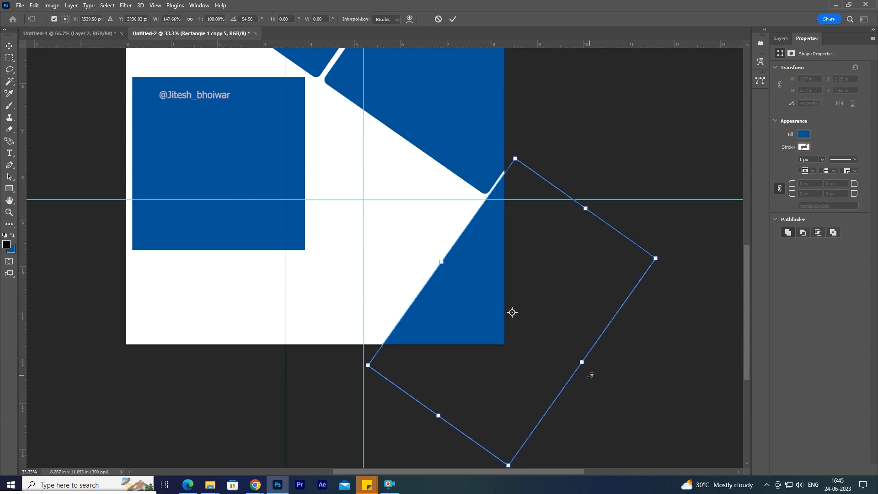
left_click_drag(590, 376, 592, 376)
key("Right")
key("Right")
key("Right")
key("Right")
key("Right")
key("Right")
key("Right")
key("Right")
key("Right")
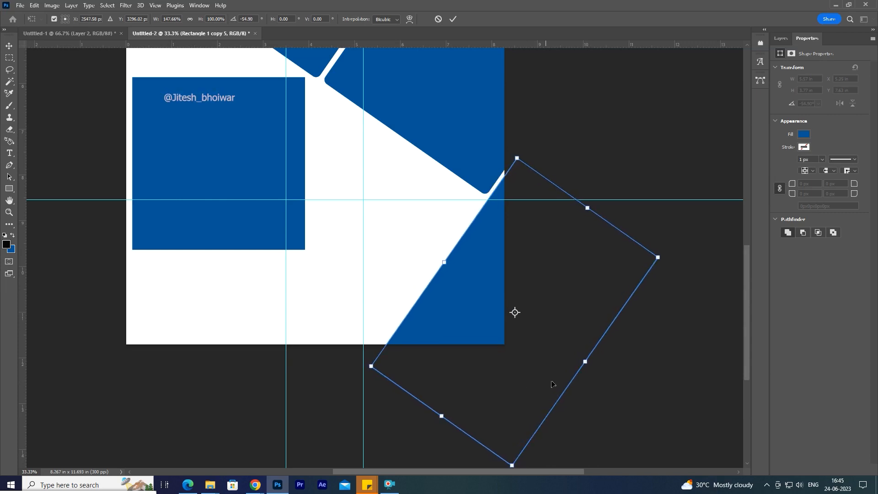
key("Return")
Duplicate the tilted lower-right rectangle and move the copy to the page's upper-right corner.
right_click(442, 269)
left_click(457, 273)
left_click_drag(468, 409, 493, 122)
key("ctrl+t")
key("Return")
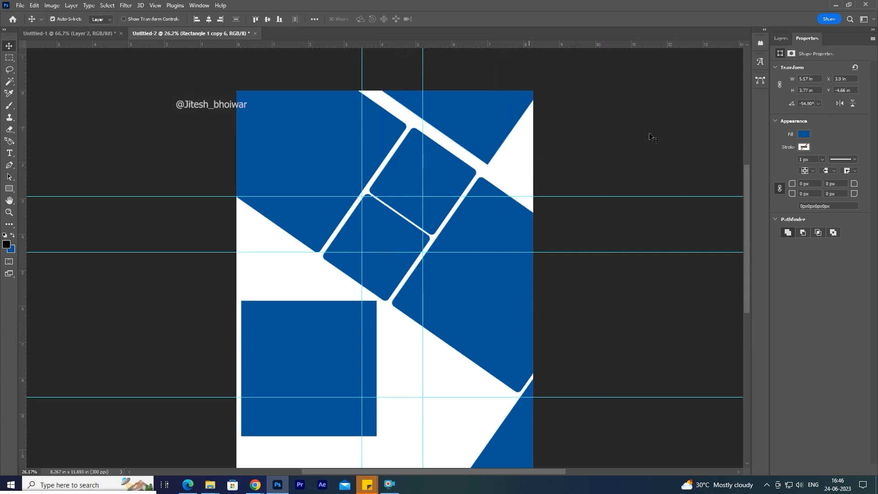
Increase the upper-right rectangle's height to 5.74 in and position it to fill the page corner.
left_click_drag(792, 92, 877, 112)
left_click_drag(792, 91, 827, 101)
left_click_drag(482, 148, 481, 147)
Move the upright square toward the bottom centre of the page and delete the surplus shape.
left_click_drag(334, 347, 334, 286)
right_click(334, 286)
left_click(348, 293)
left_click_drag(316, 316, 279, 204)
left_click_drag(301, 245, 264, 370)
left_click_drag(278, 291, 324, 364)
key("Delete")
Duplicate the upright square over the page's left edge and round the copy's corners to 35 px.
left_click_drag(395, 379, 285, 235)
left_click_drag(310, 288, 300, 273)
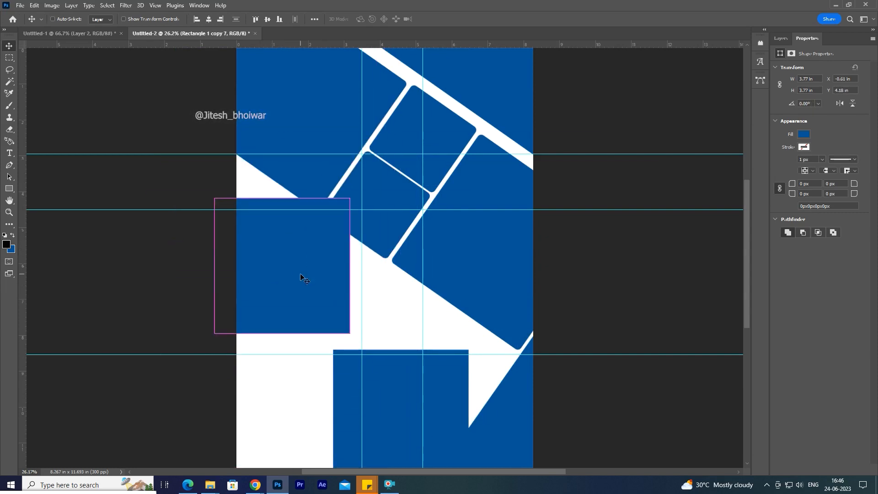
left_click(794, 188)
type("35")
key("Return")
left_click_drag(298, 279, 298, 323)
Rotate the left-edge square about 35° and fit it parallel beneath the large upper-left tile.
key("ctrl+t")
left_click_drag(359, 311, 350, 366)
left_click_drag(338, 315, 327, 286)
left_click_drag(339, 334, 346, 333)
left_click_drag(288, 292, 281, 262)
key("Return")
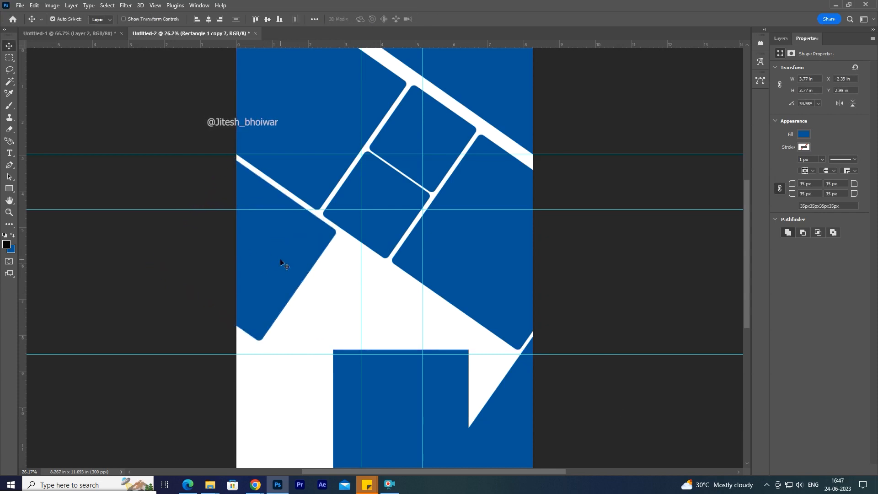
Move the upper-right corner rectangle closer to the tilted tiles to narrow the gap between them.
left_click_drag(483, 114, 474, 106)
left_click(474, 107)
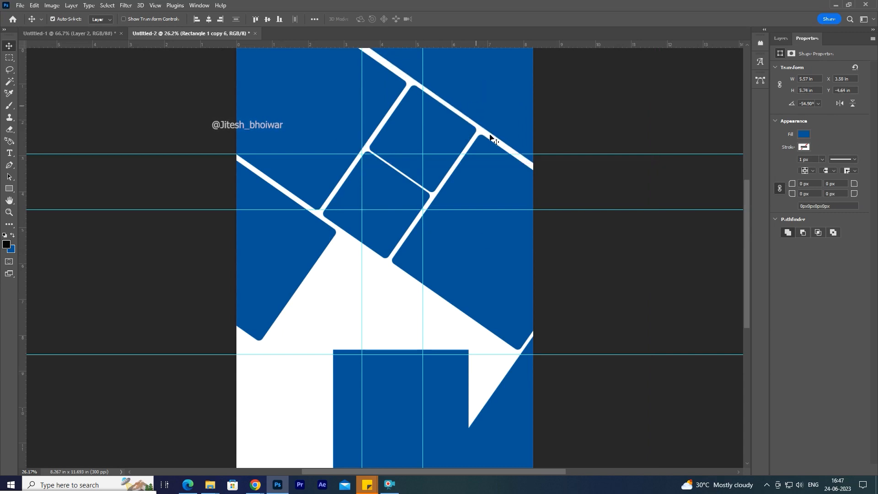
Nudge the large right tile up and to the right, and set its height to 4.42 in.
key("Up")
key("Up")
key("Up")
key("Right")
key("Right")
key("Up")
key("Right")
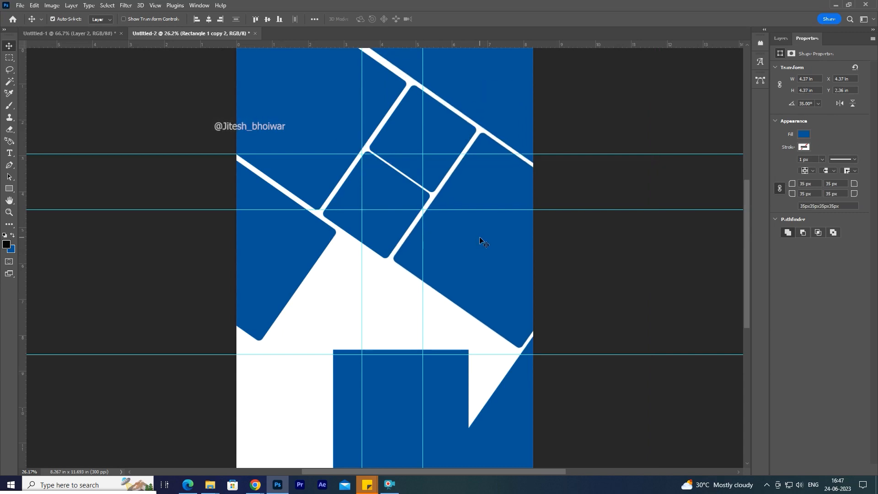
mouse_move(793, 80)
left_mouse_down()
mouse_move(840, 91)
mouse_move(800, 90)
left_mouse_up()
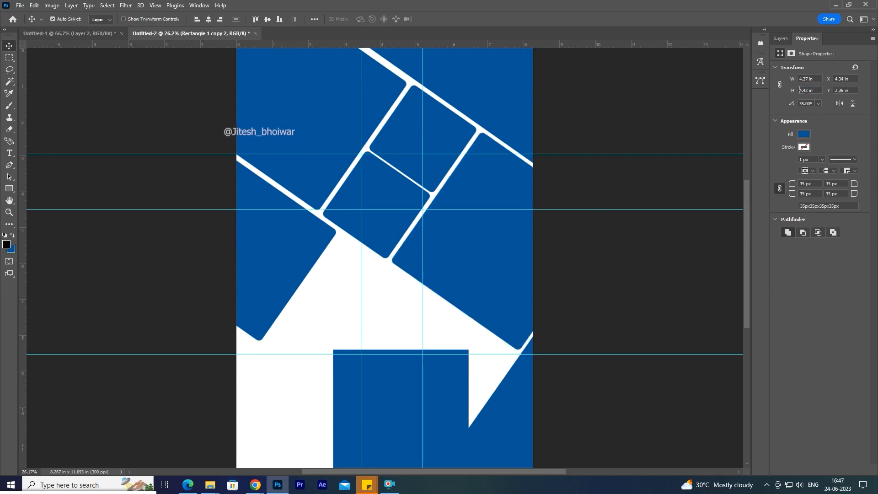
Nudge the left-edge tile upward, add a horizontal guide at its right corner and mask out the tile below that guide.
key("shift+Up")
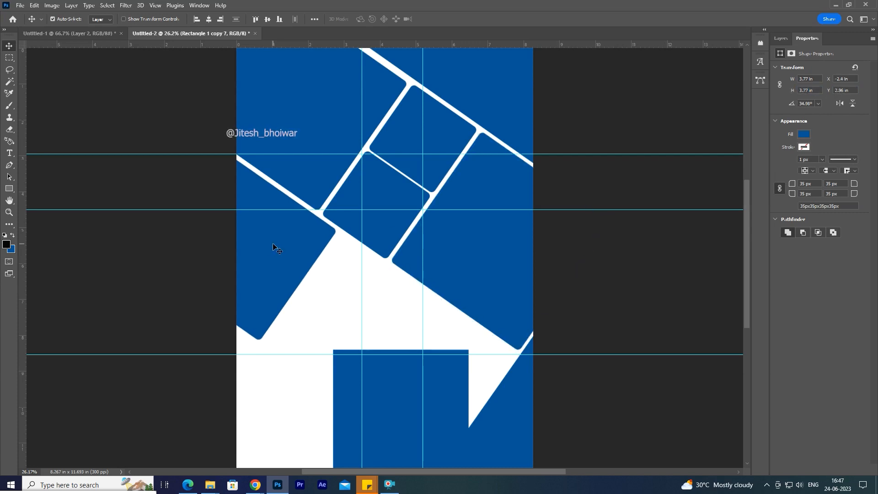
key("m")
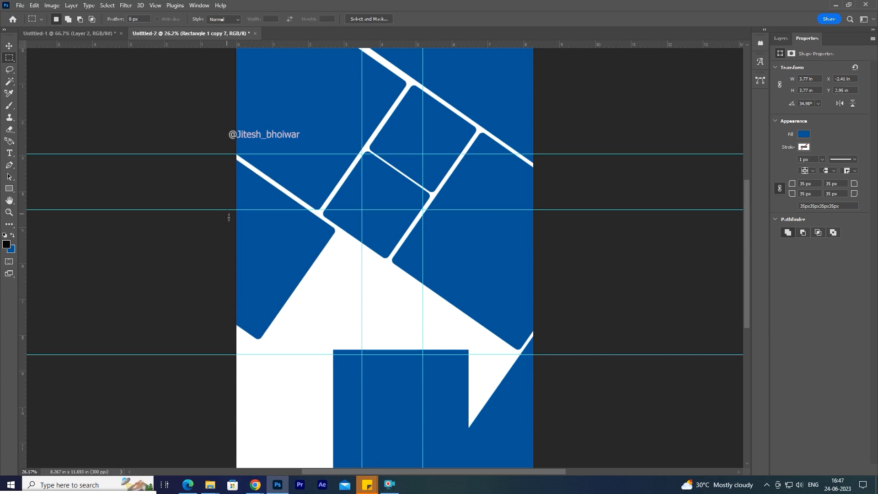
left_click_drag(338, 44, 211, 364)
left_click(781, 39)
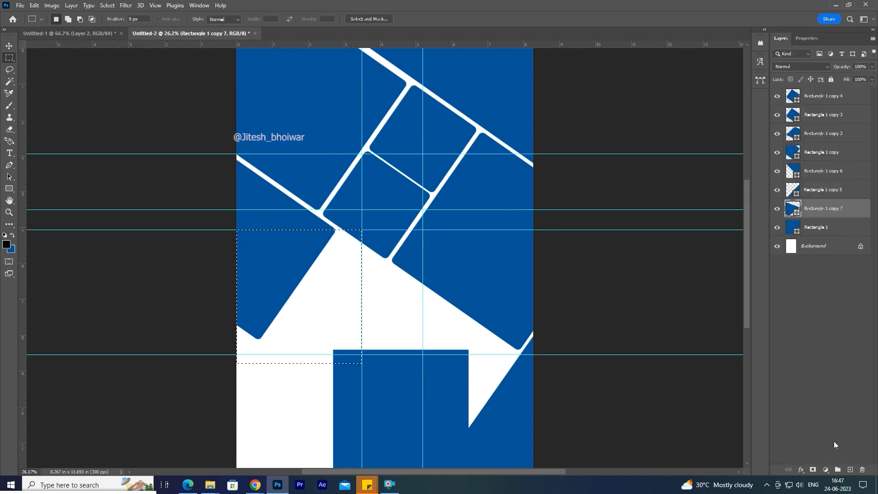
left_click(814, 471)
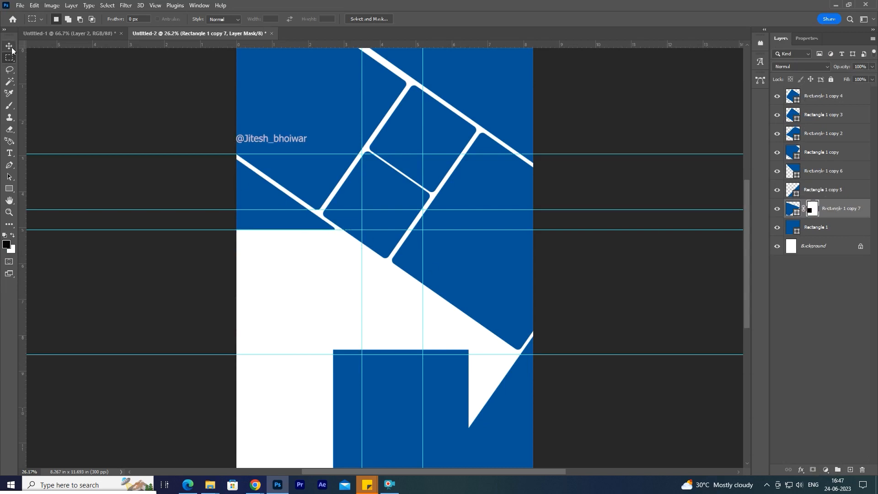
Hide the layer of the large upright square at the bottom of the page.
key("v")
left_click(385, 388)
left_click(777, 227)
left_click(345, 301)
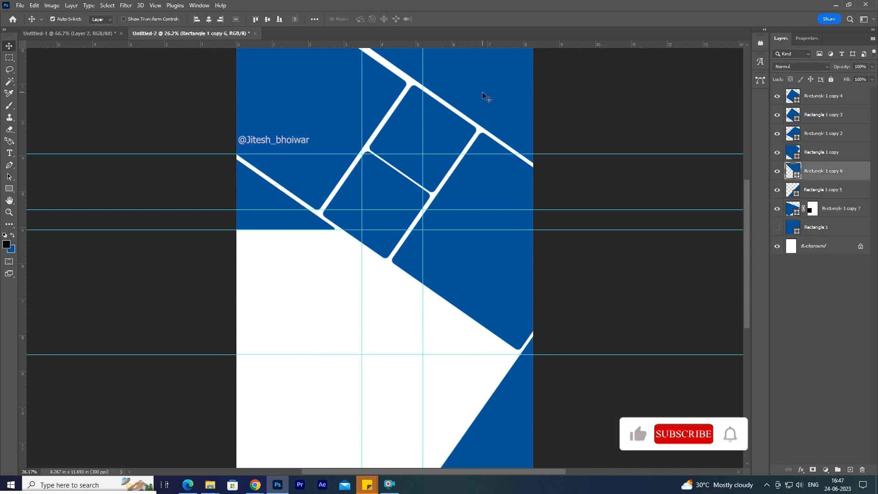
Draw an upright bar about 0.61 × 4.78 in on the lower-left white area above the Background layer, with bright cyan fill and no stroke.
left_click(9, 189)
left_click(816, 248)
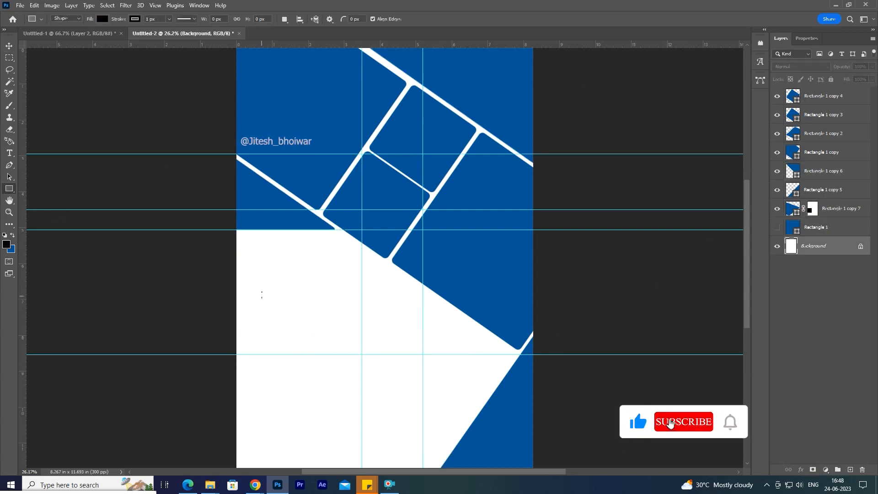
mouse_move(269, 272)
left_mouse_down()
mouse_move(288, 314)
mouse_move(300, 421)
mouse_move(291, 443)
left_mouse_up()
key("v")
left_click(804, 147)
left_click(761, 164)
left_click(804, 134)
left_click(803, 181)
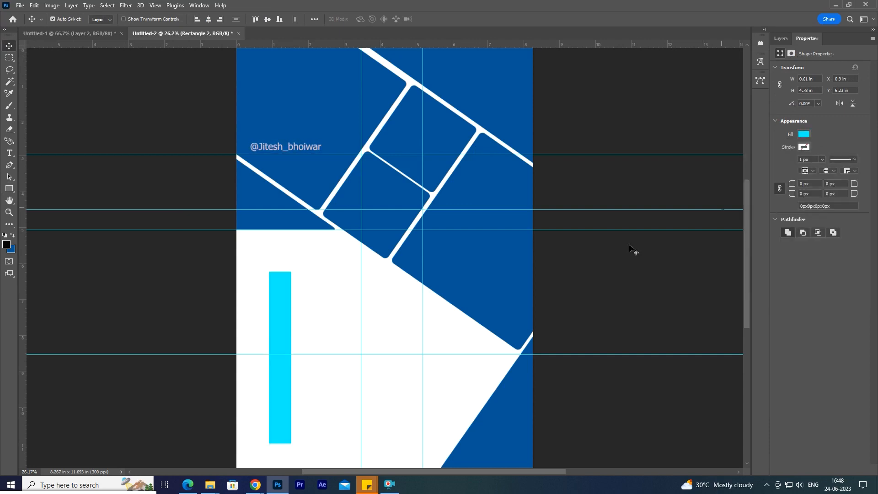
Duplicate the cyan bar immediately to its right, leaving a hairline gap between the two.
left_click_drag(282, 323, 306, 326)
key("Right")
left_click(804, 135)
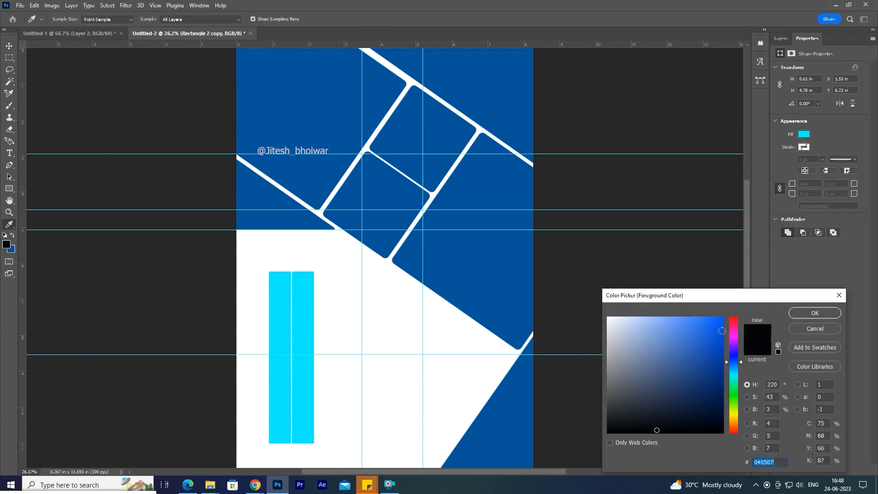
key("Escape")
key("v")
Recolour the left upright bar teal and the right upright bar bright blue using recently used colours.
left_click(804, 134)
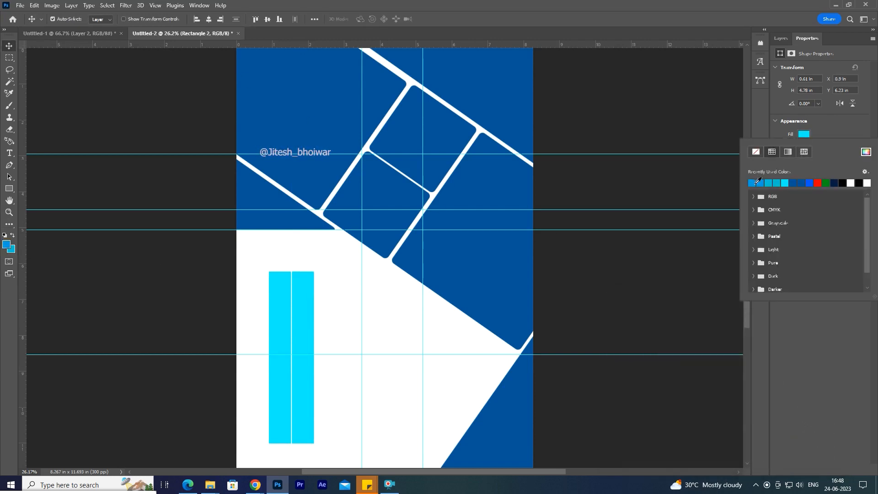
left_click(769, 183)
left_click(303, 307)
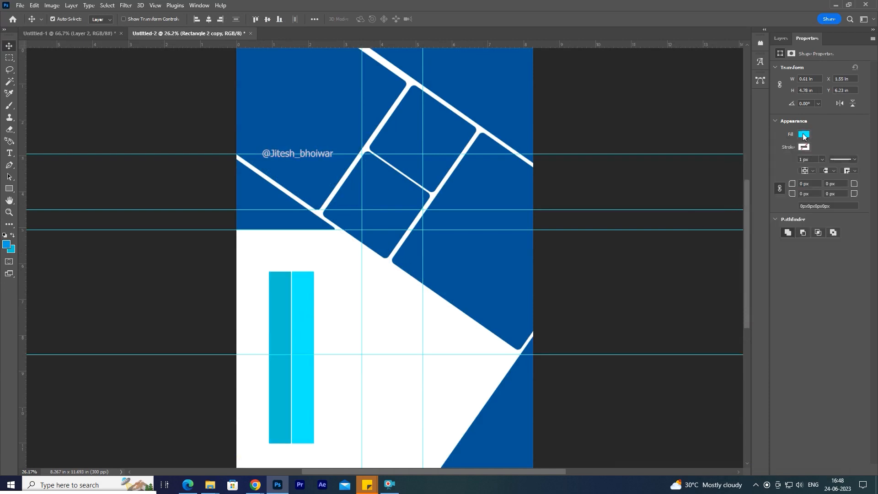
left_click(801, 134)
left_click(777, 180)
Duplicate both upright bars, scale the copies to 69.76% and place them over the lower-right corner triangle.
left_click(302, 297)
left_click_drag(253, 421, 404, 427)
key("ctrl+t")
key("ctrl+z")
key("ctrl+z")
left_click_drag(402, 390, 505, 414)
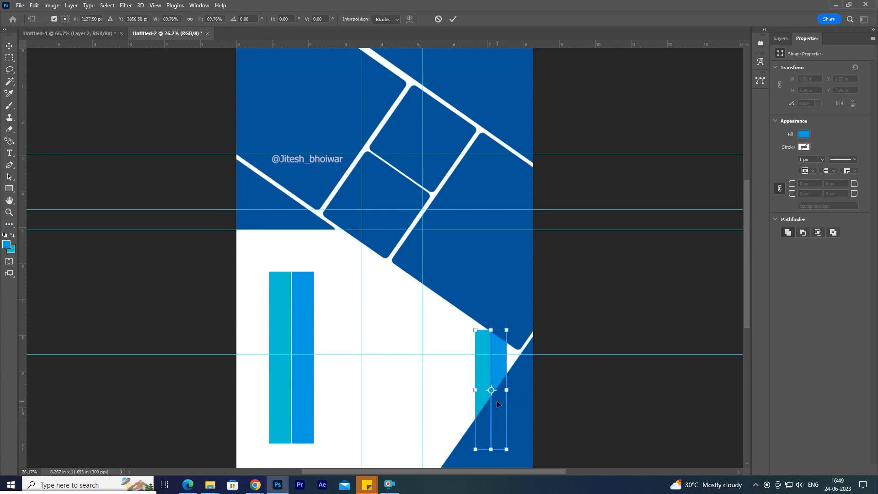
key("Return")
key("F7")
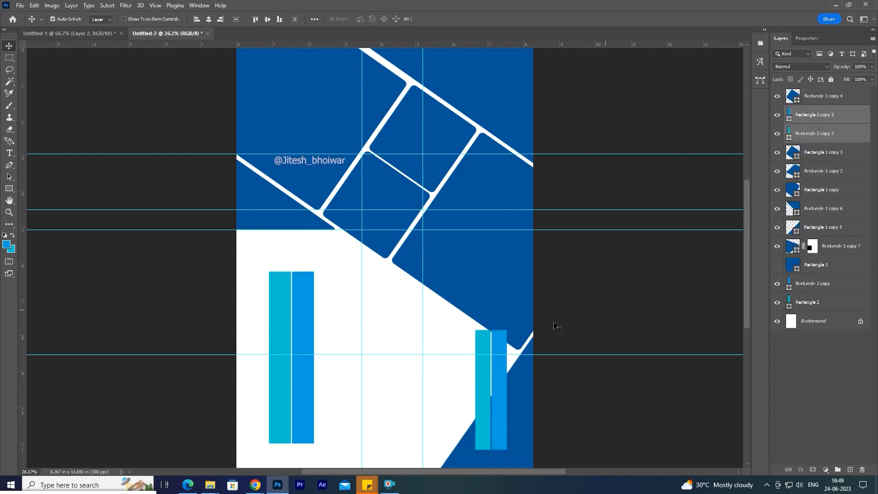
Nudge the small blue bar left to close the gap with the small teal bar.
left_click(497, 408)
key("shift+Left")
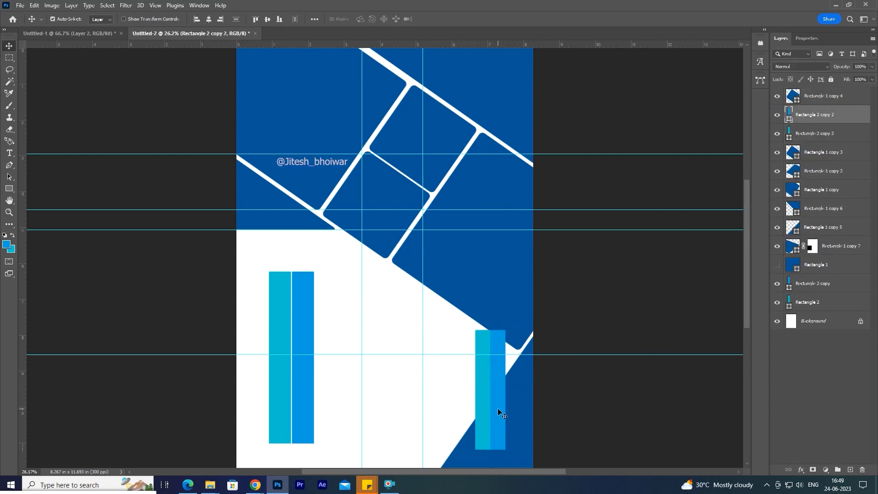
key("Right")
key("Right")
Rotate the two small bars together by 35.04° and align them along the slanted edge of the lower-right triangle.
left_click(814, 137, "ctrl")
key("ctrl+t")
left_click_drag(526, 393, 536, 425)
left_click_drag(506, 377, 524, 282)
scroll(532, 394, "up", 3)
left_click_drag(511, 344, 514, 318)
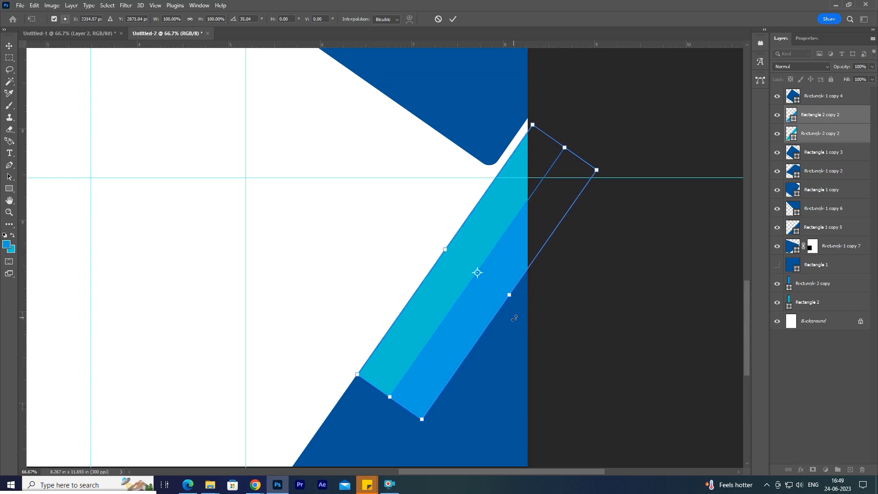
Stretch the two tilted stripes lengthwise to about 113.20% toward the bottom of the triangle.
left_click_drag(465, 371, 572, 206)
left_click_drag(498, 232, 477, 267)
key("ctrl+z")
left_click_drag(499, 231, 483, 268)
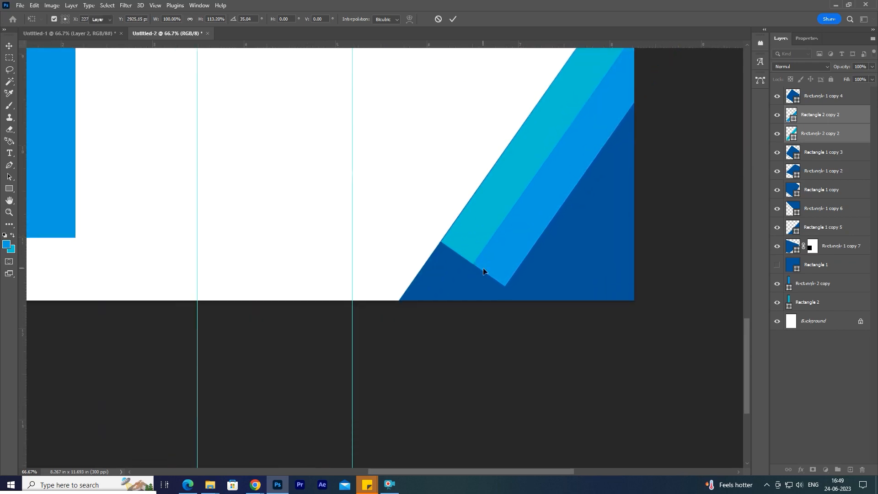
key("Return")
Group the two tilted stripe layers as Group 1 and add a layer mask to the group.
scroll(476, 313, "up", 4)
scroll(476, 314, "right", 1)
right_click(830, 139)
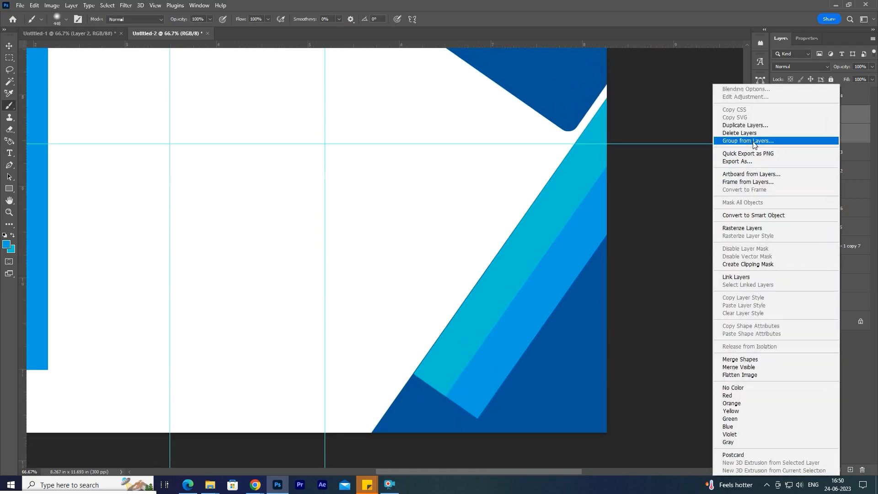
left_click(754, 140)
left_click(512, 146)
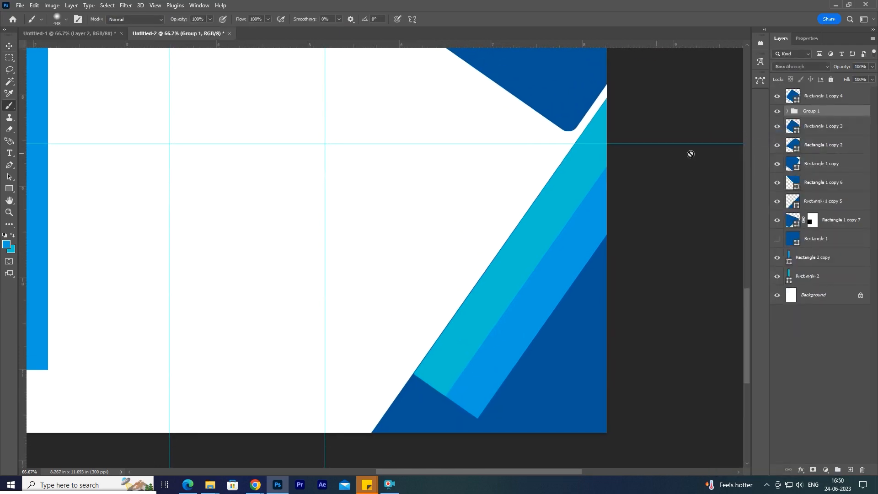
left_click(812, 471)
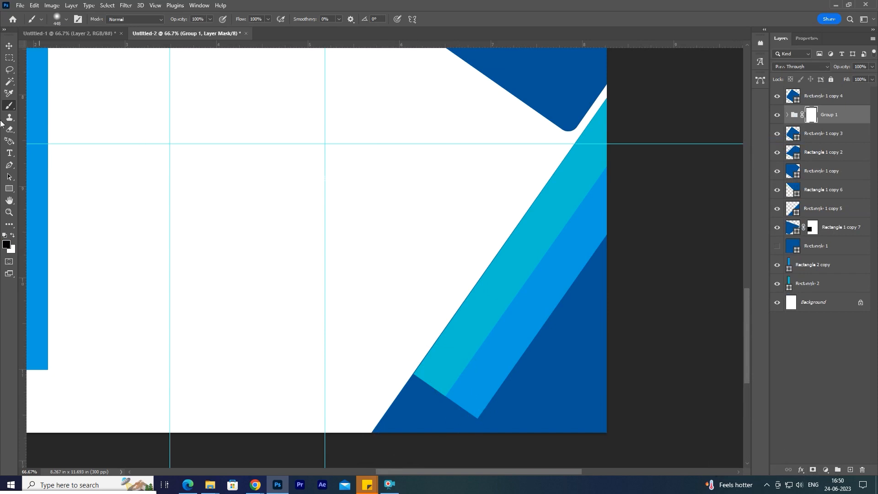
Fade the stripes' lower ends into the triangle by painting the group mask with a large soft brush, lowering its opacity to 35% and 11%.
mouse_move(436, 442)
left_mouse_down()
mouse_move(424, 392)
mouse_move(450, 419)
left_mouse_up()
scroll(397, 329, "down", 1)
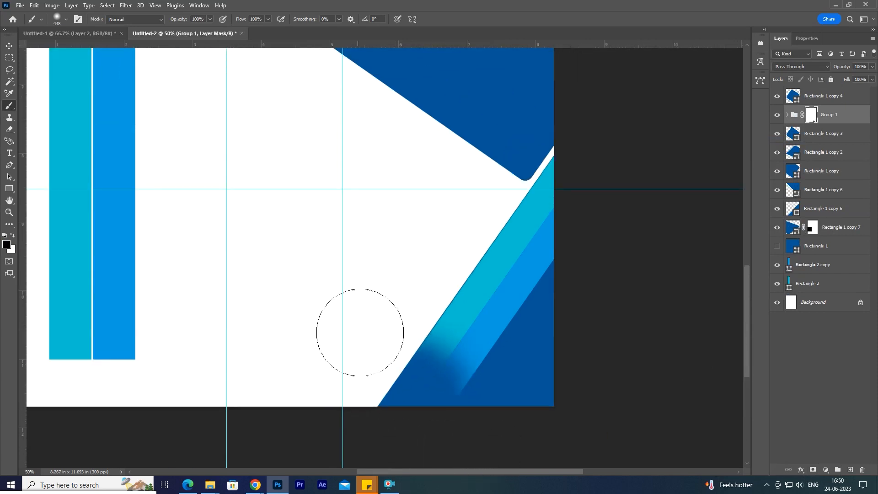
mouse_move(280, 334)
left_mouse_down()
mouse_move(357, 334)
mouse_move(348, 276)
mouse_move(395, 335)
left_mouse_up()
left_click(421, 391)
scroll(349, 331, "down", 1)
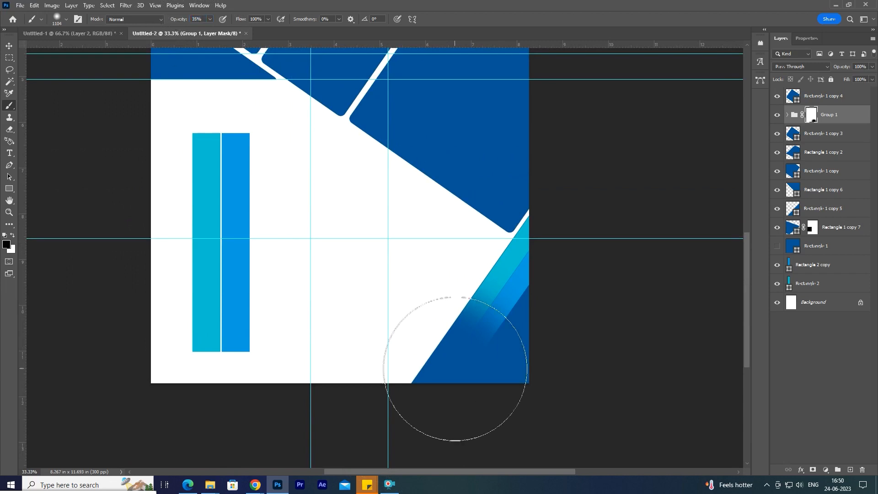
left_click_drag(459, 372, 484, 348)
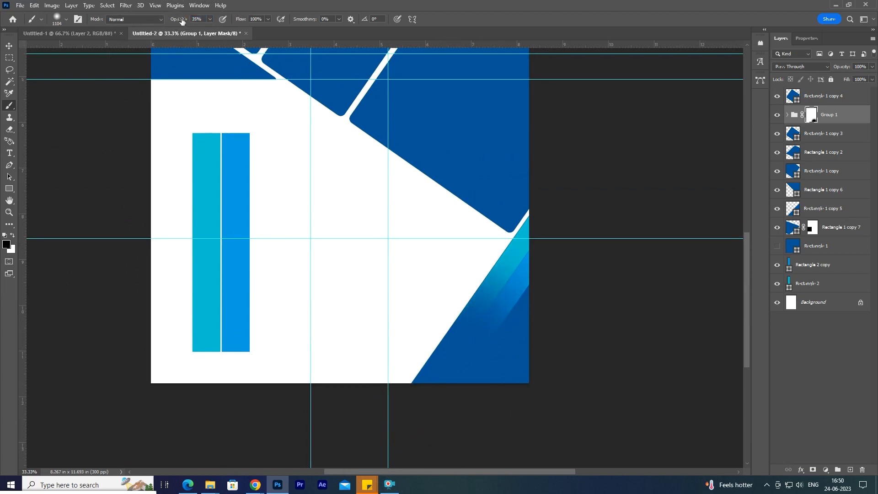
key("x")
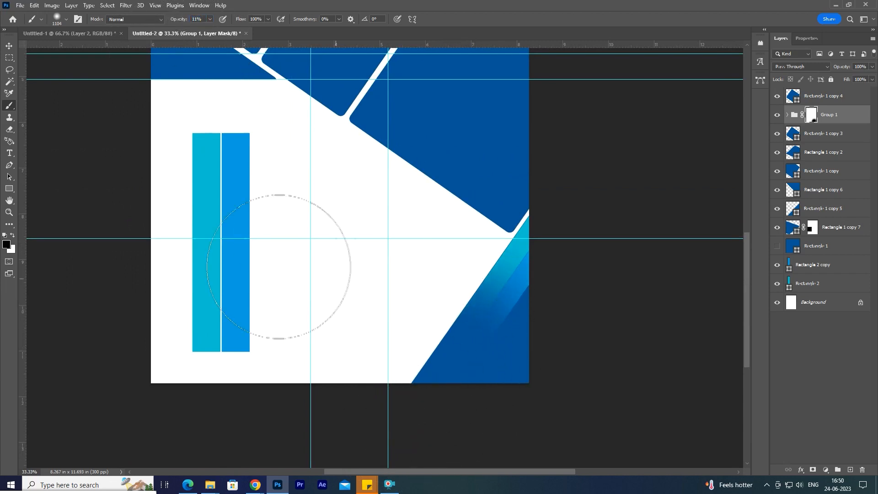
left_click(481, 314)
key("x")
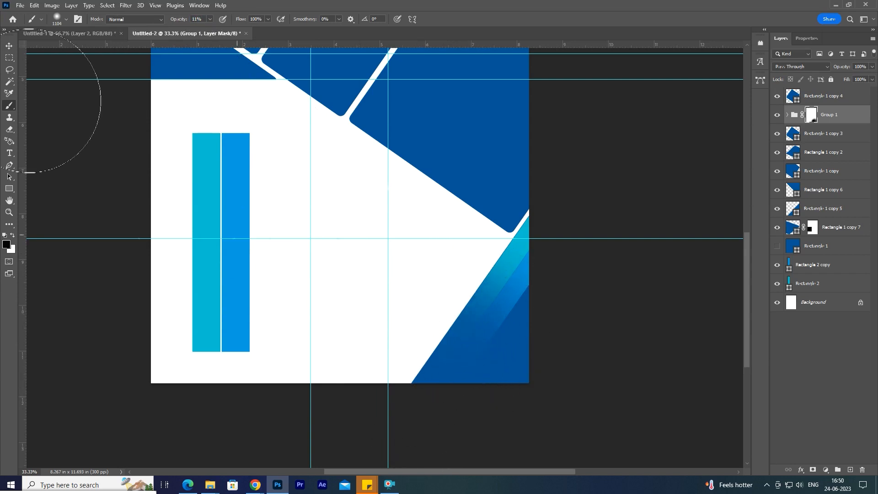
Duplicate the teal stripe lower in the corner triangle and soften it on Group 1's mask with a soft brush at 11% opacity.
left_click(9, 45)
left_click_drag(494, 279, 527, 333)
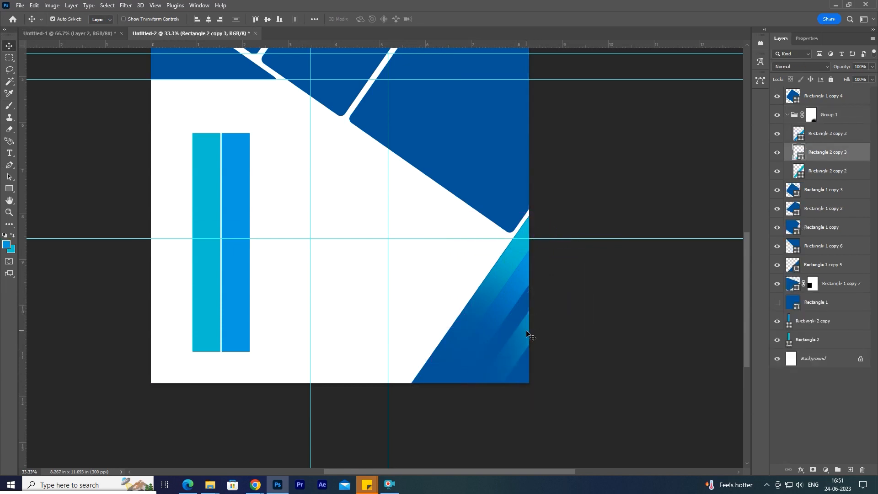
key("e")
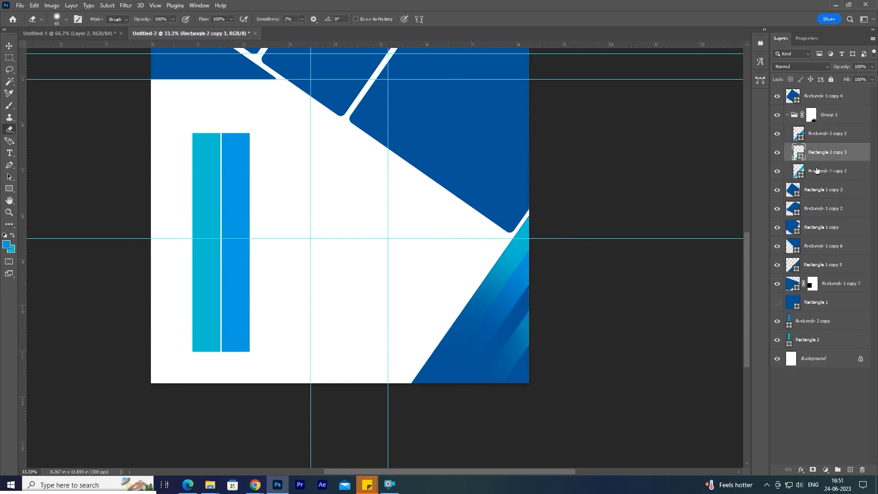
left_click(787, 115)
key("b")
left_click_drag(485, 353, 432, 342)
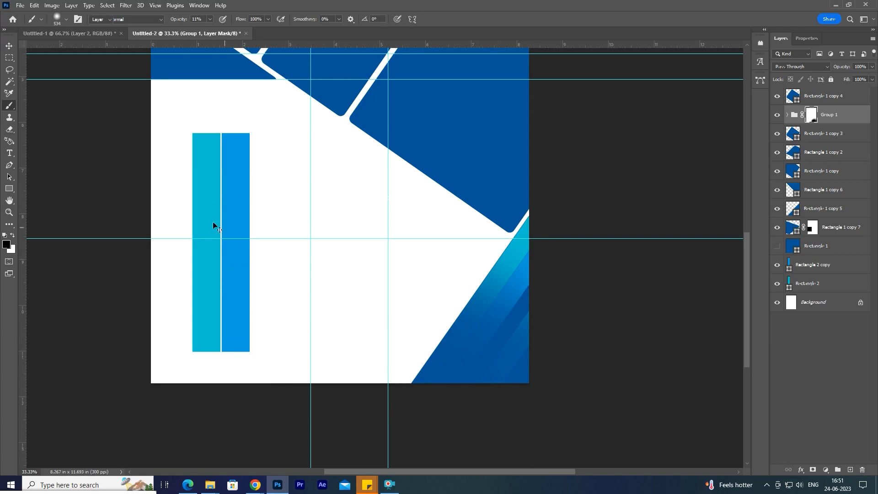
key("v")
left_click(213, 203)
left_click_drag(233, 178, 423, 133)
scroll(238, 224, "down", 1)
key("ctrl+z")
Raise both upright bar layers above Group 1 and duplicate the bars over the page's upper-right corner rectangle.
left_click(809, 275, "shift")
left_click_drag(808, 275, 825, 104)
left_click_drag(270, 330, 400, 117)
scroll(407, 79, "up", 1)
scroll(407, 79, "up", 2)
Rotate the duplicated teal and blue bars counter-clockwise until they run nearly parallel to the corner rectangle's slanted edge.
key("ctrl+t")
left_click_drag(458, 288, 472, 220)
left_click_drag(373, 279, 414, 218)
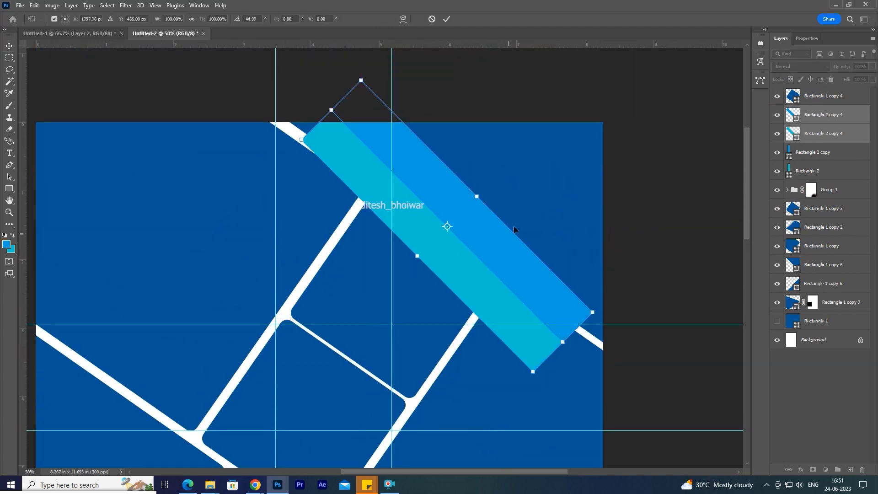
left_click_drag(521, 231, 521, 221)
left_click_drag(423, 239, 435, 204)
left_click_drag(443, 254, 448, 253)
left_click_drag(447, 223, 437, 243)
left_click_drag(574, 319, 575, 322)
Nudge the rotated stripes down and left toward the slanted lower edge of the upper-right corner rectangle.
key("Down")
key("Down")
key("Down")
key("Down")
key("Down")
key("Down")
key("Down")
key("Left")
key("Left")
key("Left")
key("Left")
key("Left")
key("shift+Up")
key("Left")
key("Left")
key("Left")
key("Left")
key("Left")
key("Left")
key("Left")
key("Left")
key("Left")
key("Left")
key("Left")
key("Left")
key("Left")
key("Left")
key("Left")
key("Left")
key("Up")
key("Up")
key("Up")
key("Up")
Fine-tune the rotation of the upper-right stripes to -54.90° to match the corner rectangle's edge.
left_click_drag(565, 317, 567, 318)
key("ctrl+plus")
key("ctrl+plus")
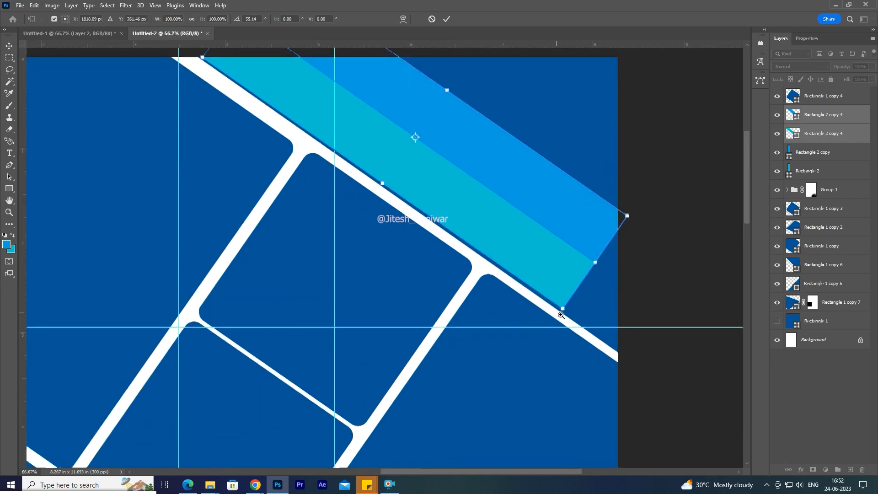
left_click_drag(639, 456, 638, 457)
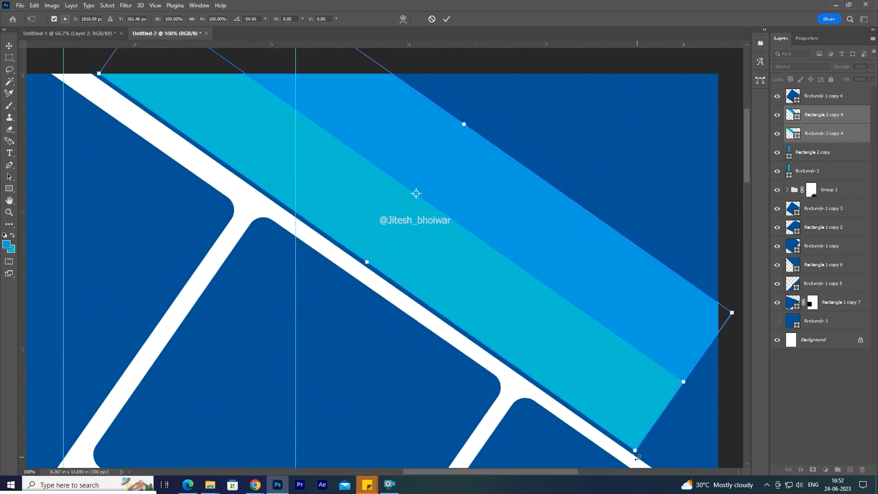
Nudge the rotated upper-right stripes left until the teal stripe meets the corner rectangle's slanted edge, and apply the transform.
key("Left")
key("Left")
key("Left")
key("Left")
key("Left")
key("Left")
key("Left")
key("Left")
key("Left")
key("Left")
key("Left")
key("Down")
key("Down")
key("Down")
key("Down")
key("Down")
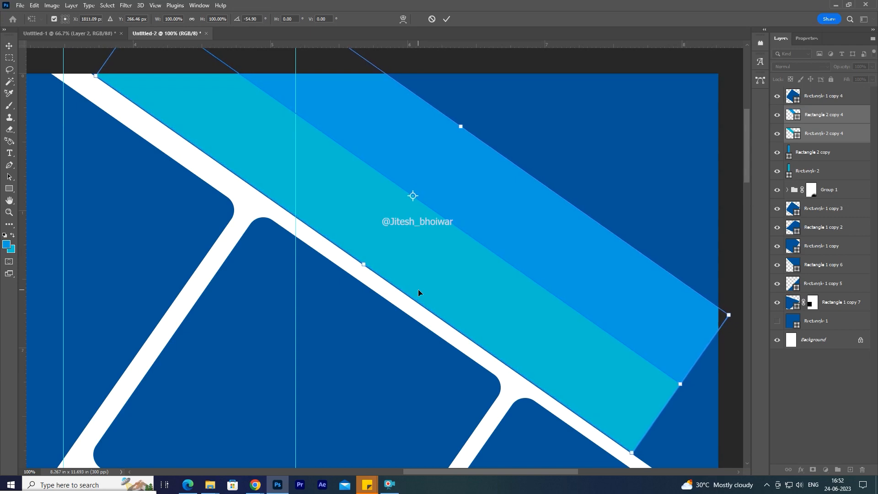
key("Left")
key("Left")
key("Left")
key("Left")
key("Left")
key("Left")
key("Up")
key("Up")
key("Up")
key("Up")
key("Up")
key("Up")
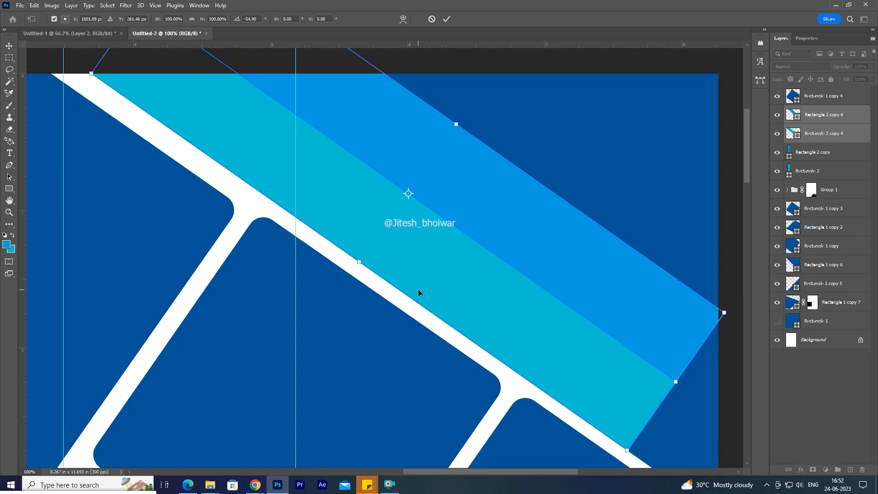
key("Return")
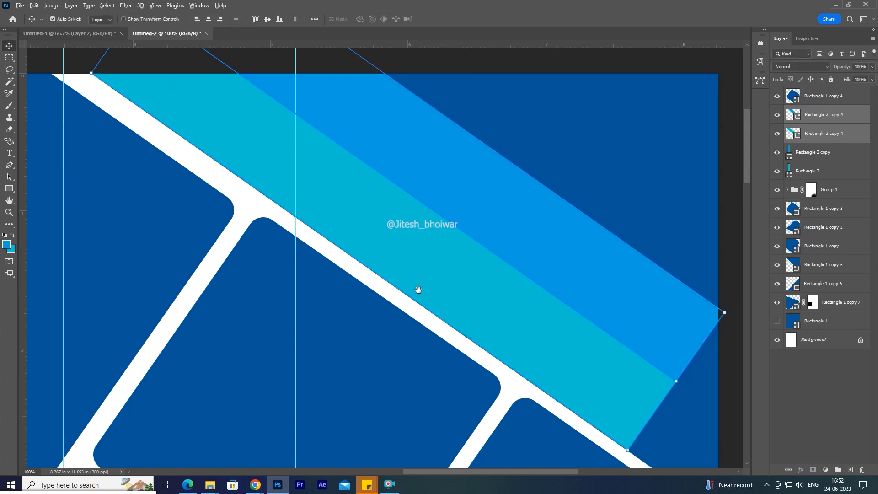
Group the two upper-right diagonal stripes and add a layer mask to the group.
scroll(418, 292, "down", 2)
left_click_drag(425, 283, 425, 277)
key("Return")
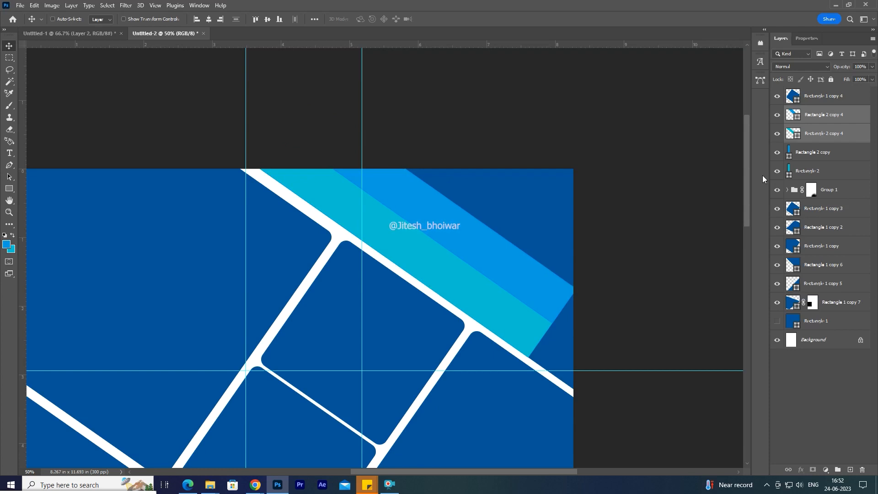
right_click(816, 125)
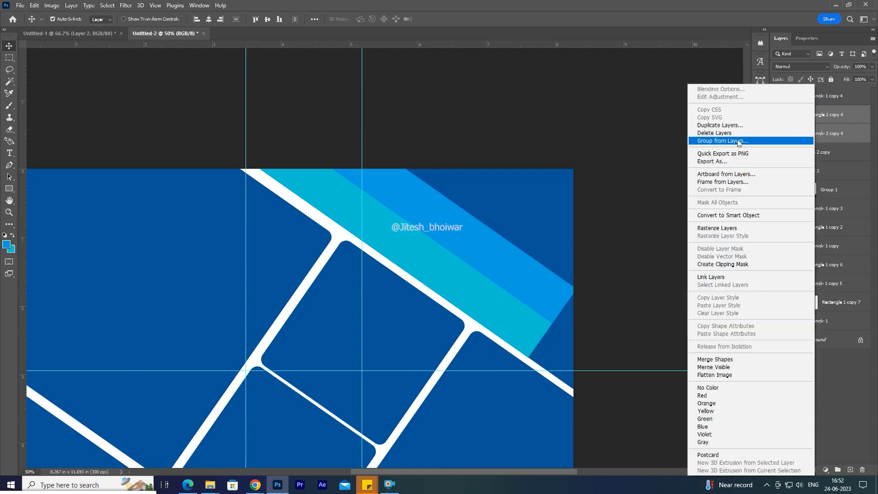
left_click(739, 141)
left_click(511, 149)
left_click(813, 470)
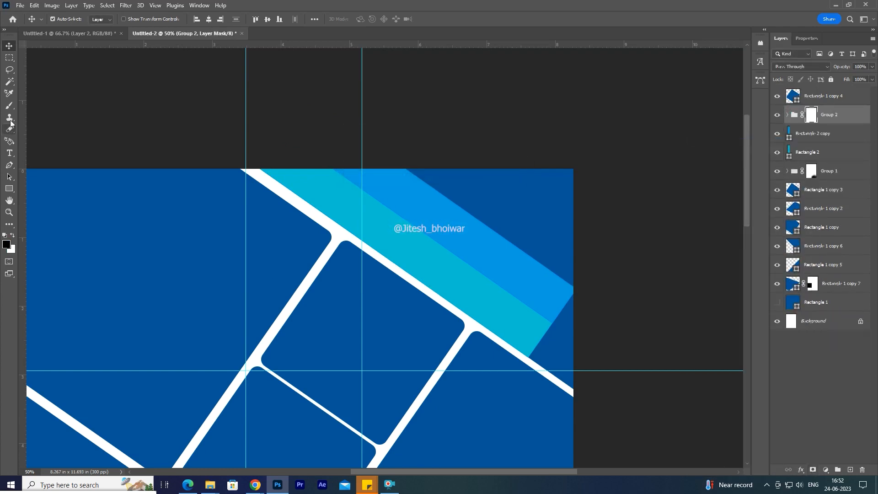
Fade out the lower-right end of the corner stripes by painting black on the group mask with a large soft brush, up to 100% opacity.
key("b")
mouse_move(456, 339)
left_mouse_down()
mouse_move(478, 348)
mouse_move(543, 361)
left_mouse_up()
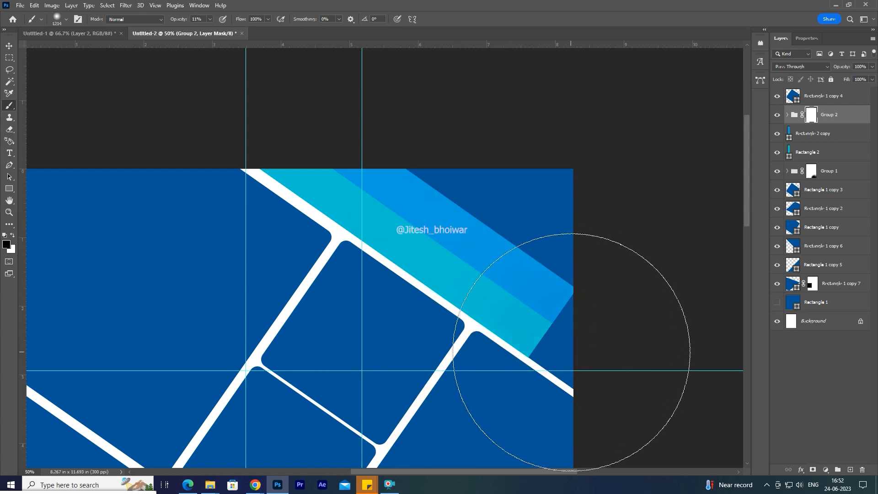
left_click(555, 357)
left_click(553, 356)
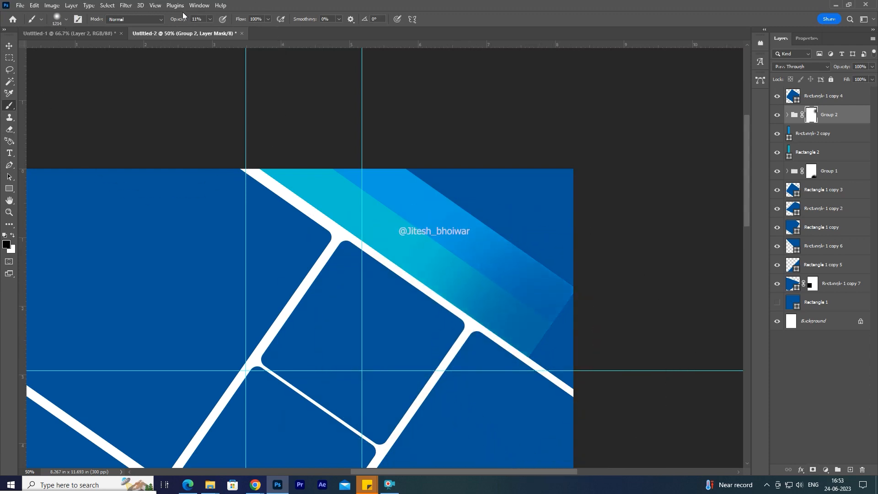
left_click(557, 370)
left_click(565, 364)
scroll(489, 325, "down", 2)
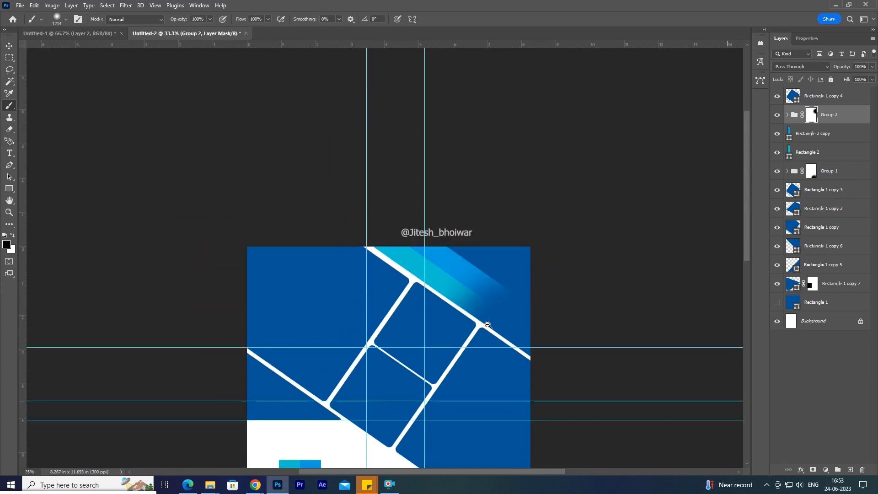
left_click_drag(489, 326, 498, 209)
left_click(529, 213)
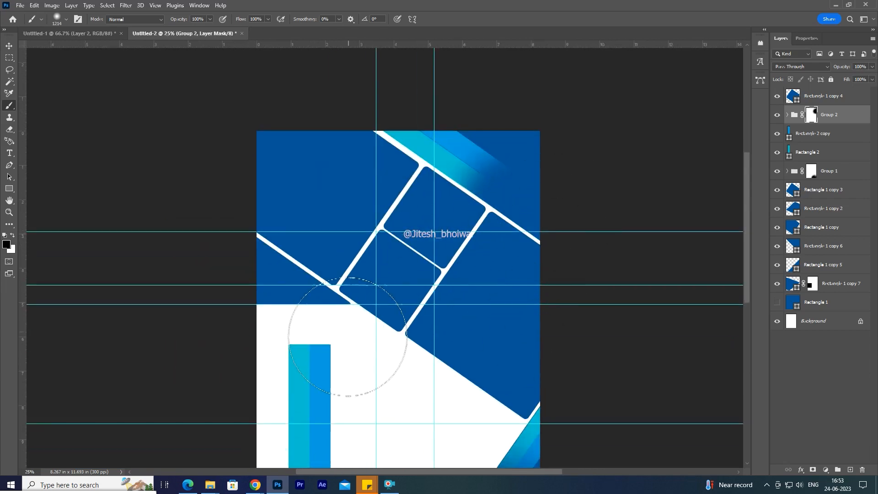
Soften the corner stripes further with several black brush dabs on the group mask at 12% opacity.
left_click_drag(179, 21, 149, 21)
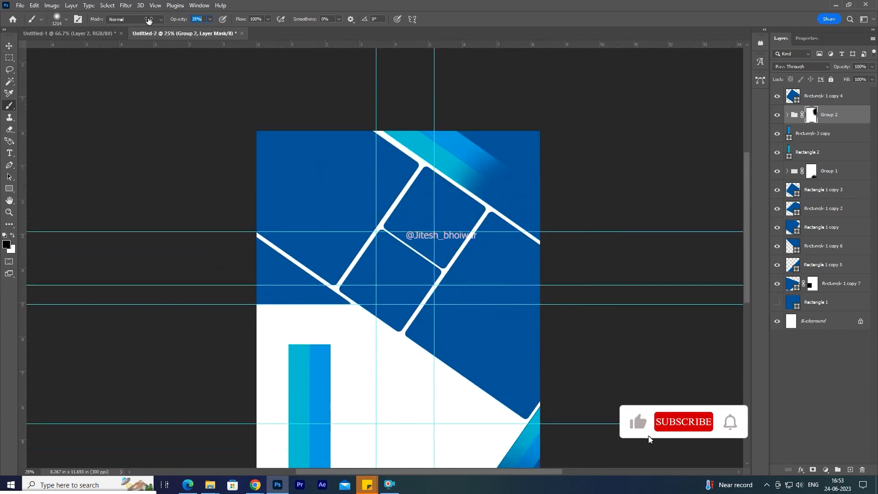
left_click(483, 215)
left_click(490, 213)
left_click(499, 201)
left_click(487, 218)
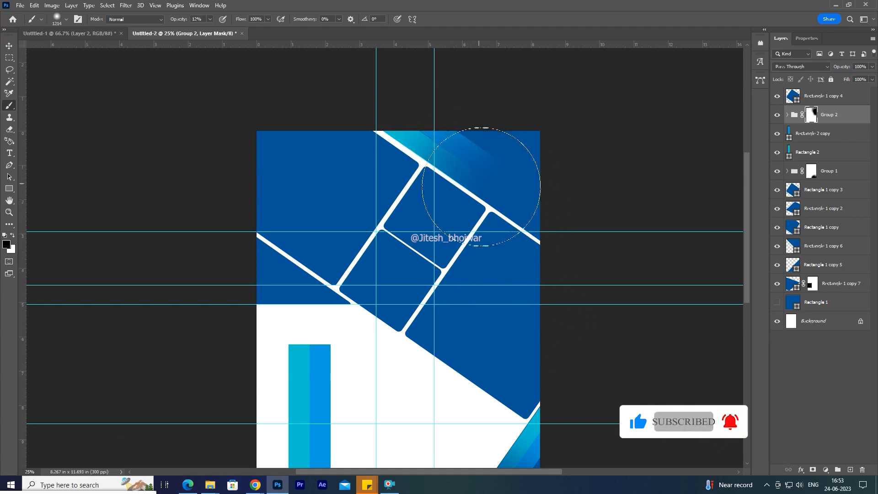
Duplicate the faded stripe group and shift the copy about 1.73 in right and 0.28 in up.
key("v")
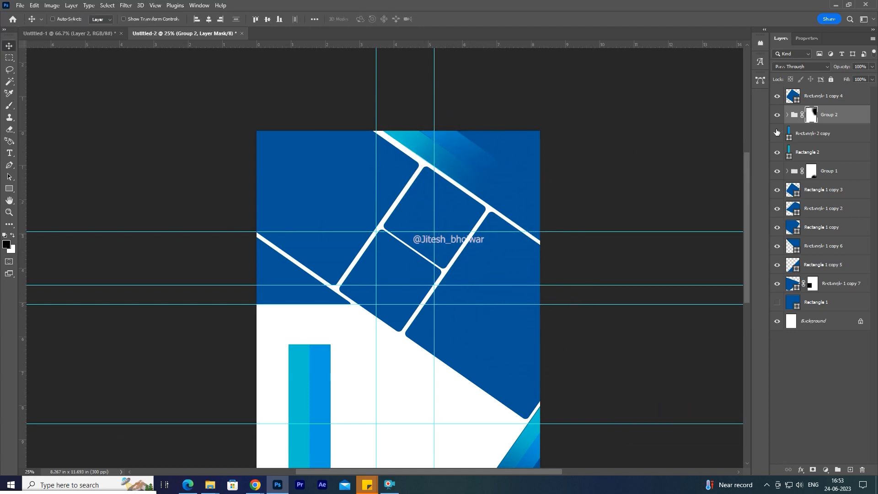
key("ctrl+j")
key("ctrl+t")
left_click_drag(476, 169, 533, 154)
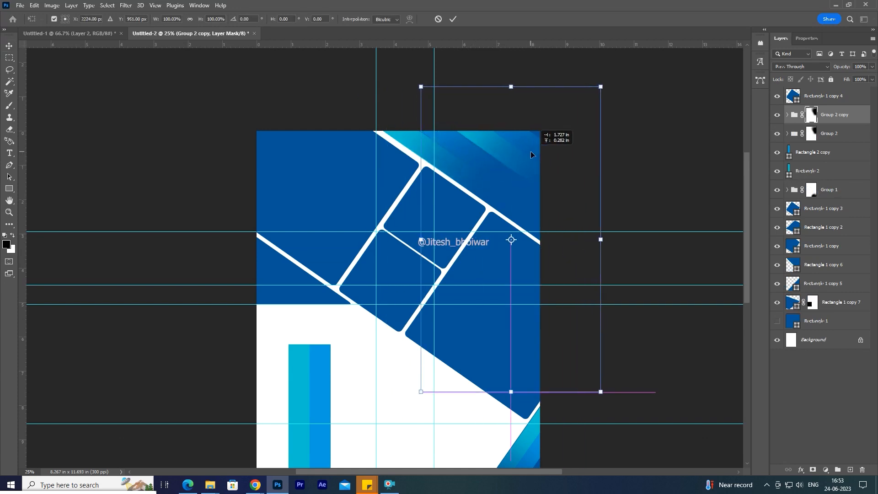
right_click(524, 150)
left_click(504, 156)
key("Return")
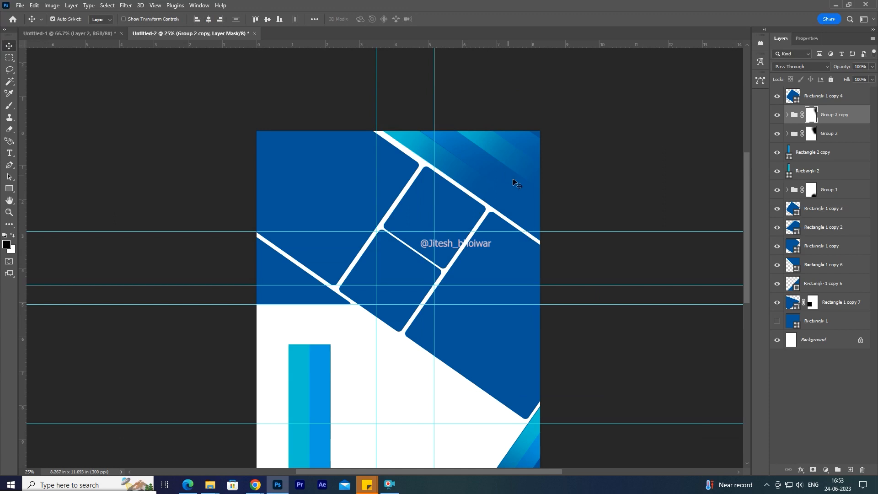
Recolor the teal stripe in the duplicated group with a blue sampled from the corner artwork.
left_click(486, 143)
double_click(808, 158)
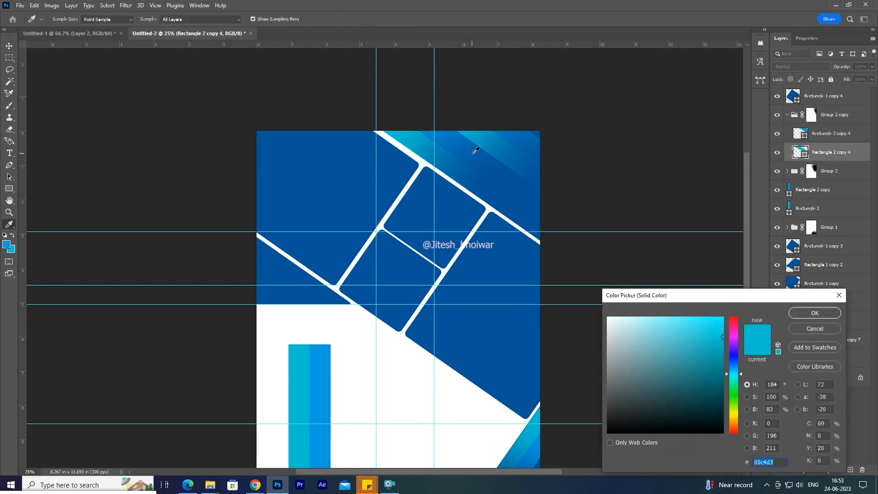
left_click(476, 149)
key("Return")
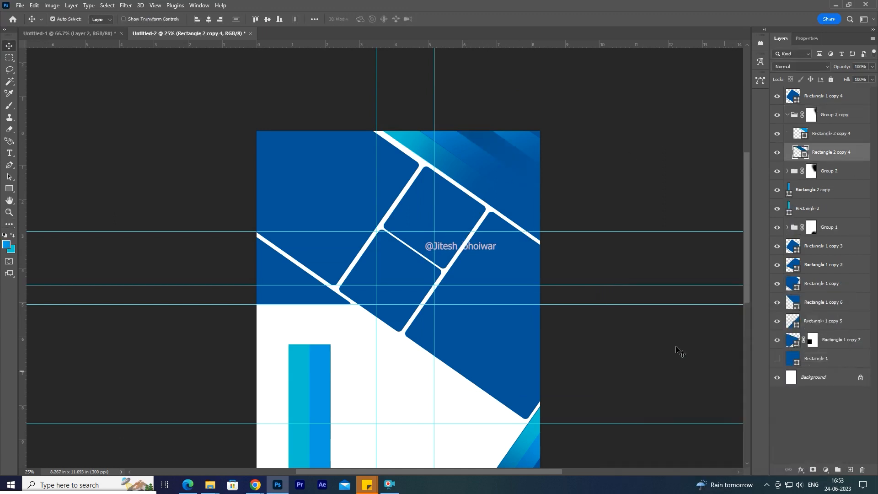
Remove the upright teal and blue bars from the white area in the lower part of the page.
right_click(467, 177)
left_click(477, 181)
key("ctrl+minus")
left_click_drag(376, 269, 340, 280)
left_click(814, 208)
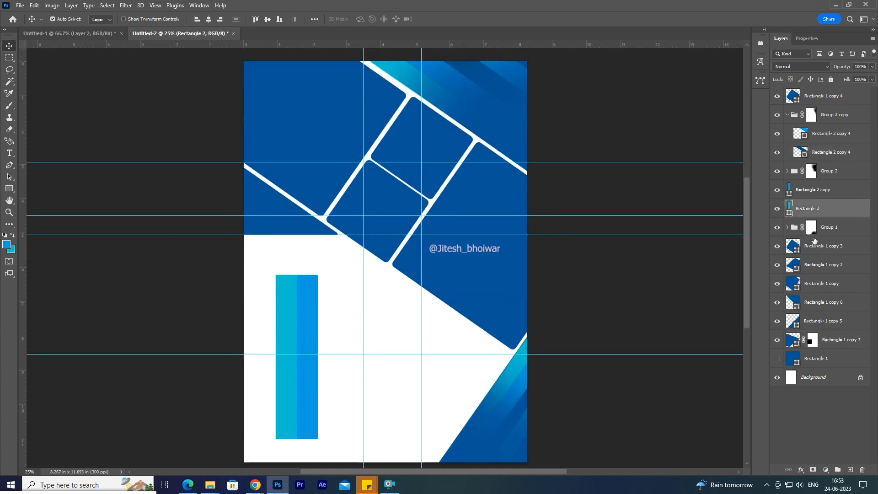
left_click(777, 212)
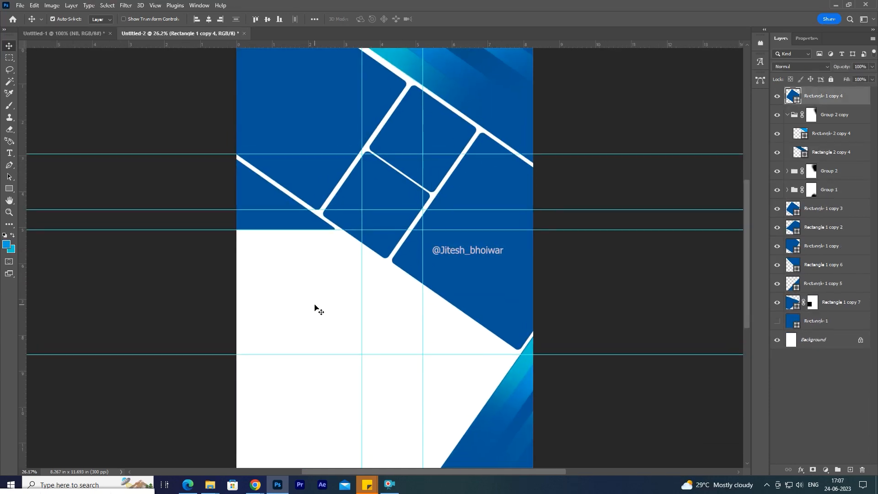
Bring the BV office team photo from Untitled-1 into the poster, placed over the large right-hand tile.
left_click(91, 35)
left_click_drag(284, 373, 512, 326)
key("ctrl+z")
left_click_drag(469, 290, 534, 251)
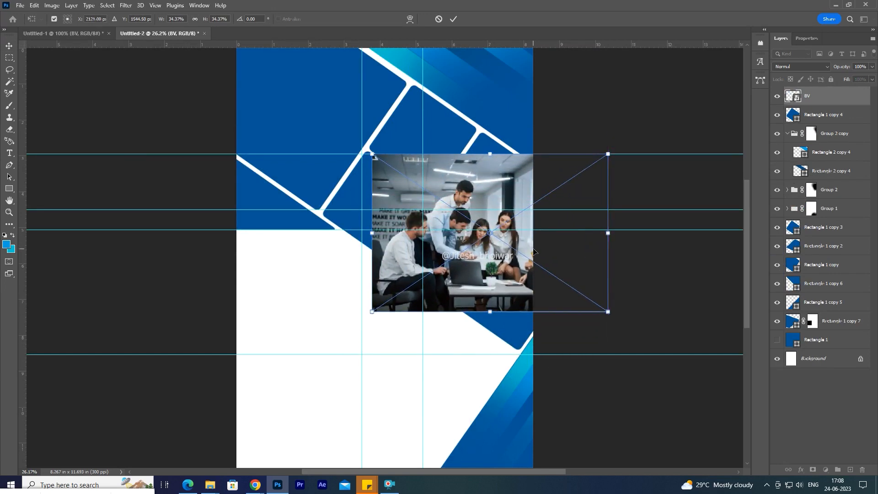
key("Return")
Place the BV photo layer directly above Rectangle 1 copy 2 and clip it to that tile.
left_click(513, 335)
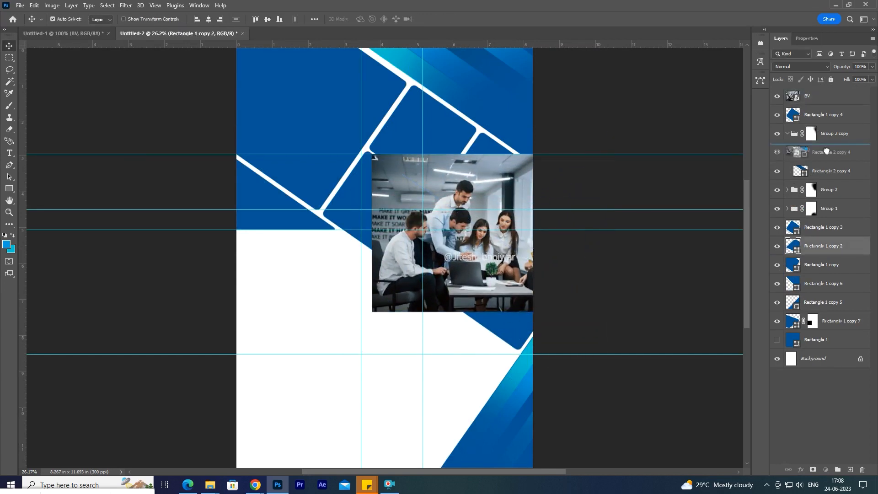
left_click_drag(826, 151, 836, 241)
right_click(832, 232)
left_click(750, 250)
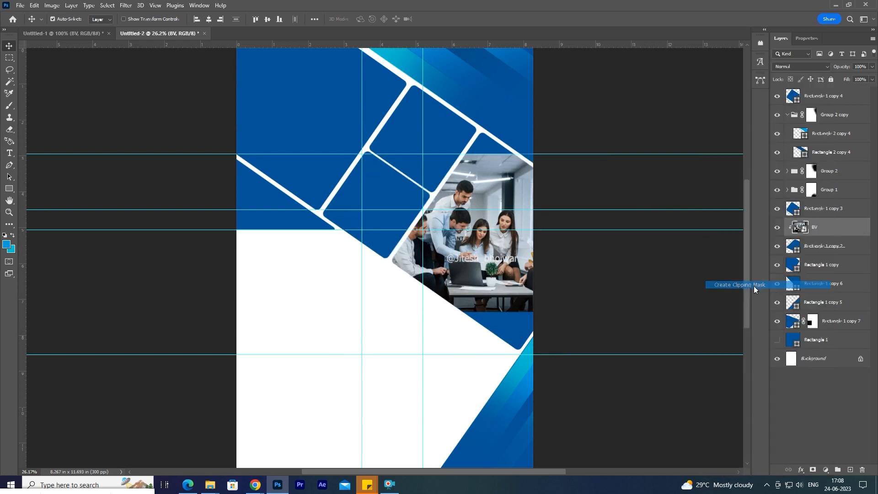
Scale the BV photo to 46.28% to fill the right-hand tile and shift it slightly right.
key("ctrl+t")
left_click_drag(597, 320, 654, 348)
left_click_drag(501, 321, 505, 324)
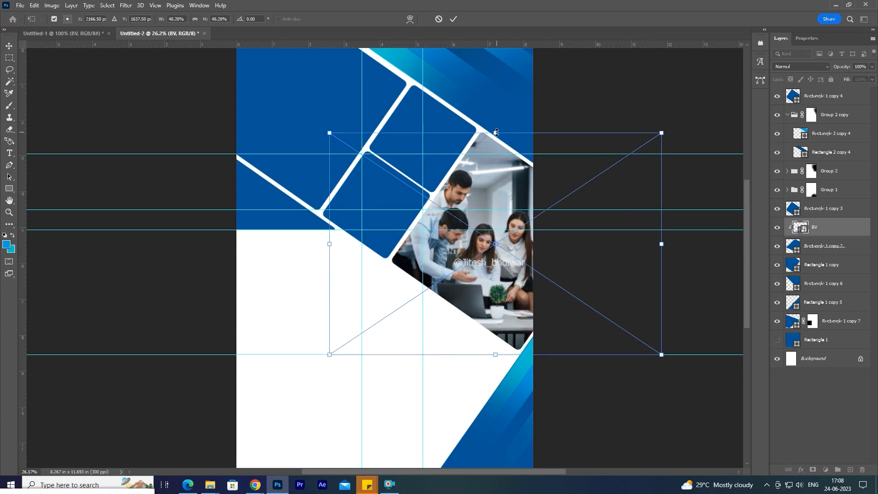
key("Return")
left_click_drag(473, 259, 480, 259)
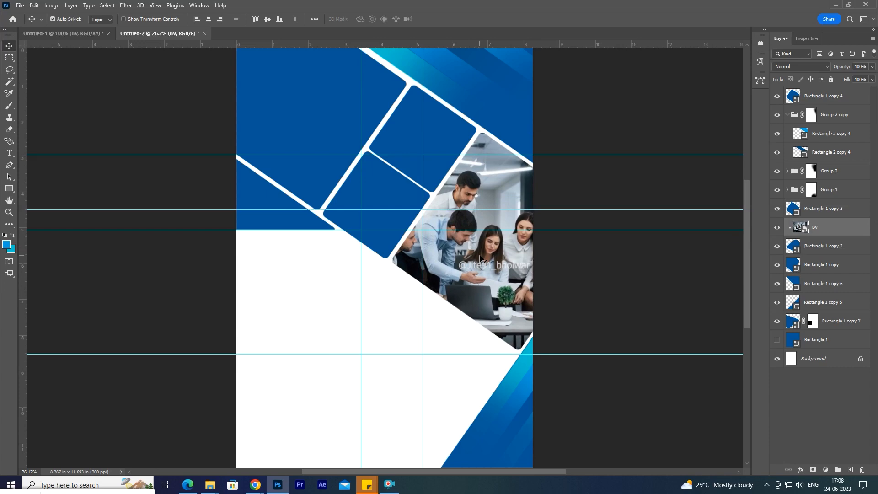
Bring the NB photo of three smiling people from Untitled-1 into the poster and position it over the upper-left tile.
left_click(66, 36)
left_click_drag(301, 392, 295, 392)
left_click_drag(494, 308, 421, 247)
key("ctrl+t")
left_click_drag(302, 195, 300, 143)
key("Return")
Place the NB photo layer directly above Rectangle 1 copy and clip it to the upper-left tile.
left_click(319, 208)
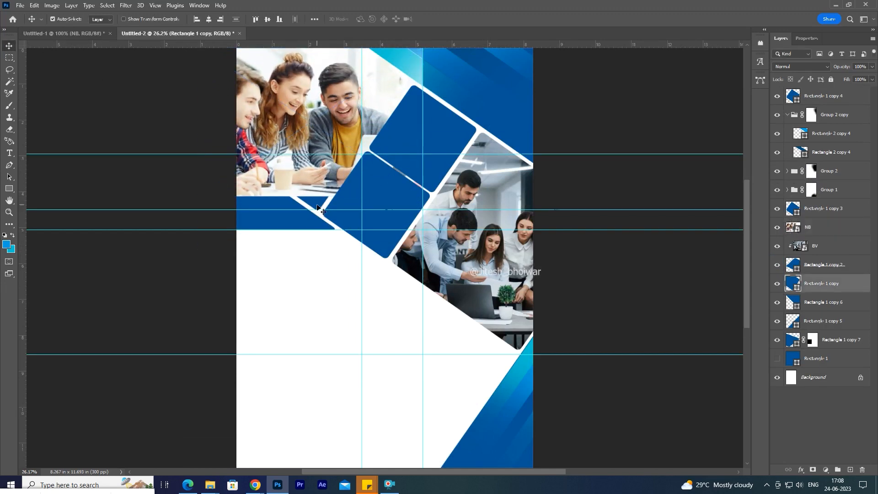
left_click_drag(819, 247, 819, 256)
right_click(823, 264)
left_click(763, 280)
Scale the NB photo to 36.83% and position it so it fills the upper-left tile.
left_click_drag(309, 133, 309, 147)
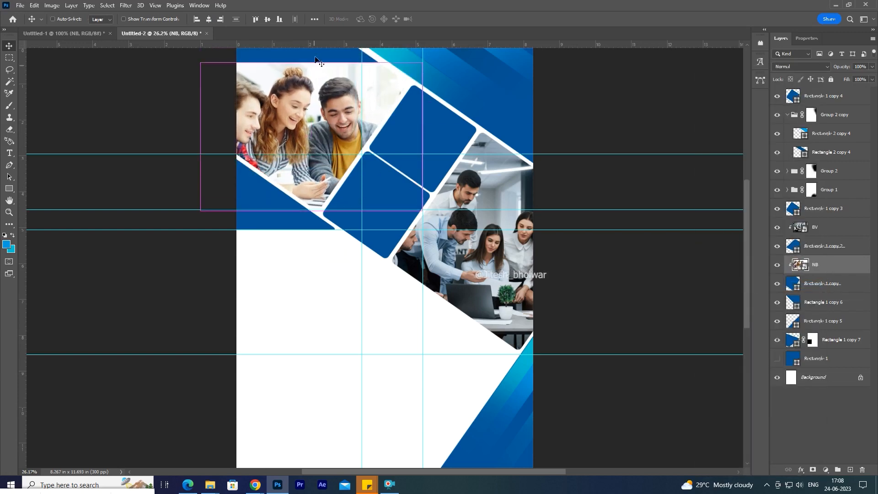
key("ctrl+t")
left_click_drag(423, 211, 438, 221)
left_click_drag(337, 165, 306, 155)
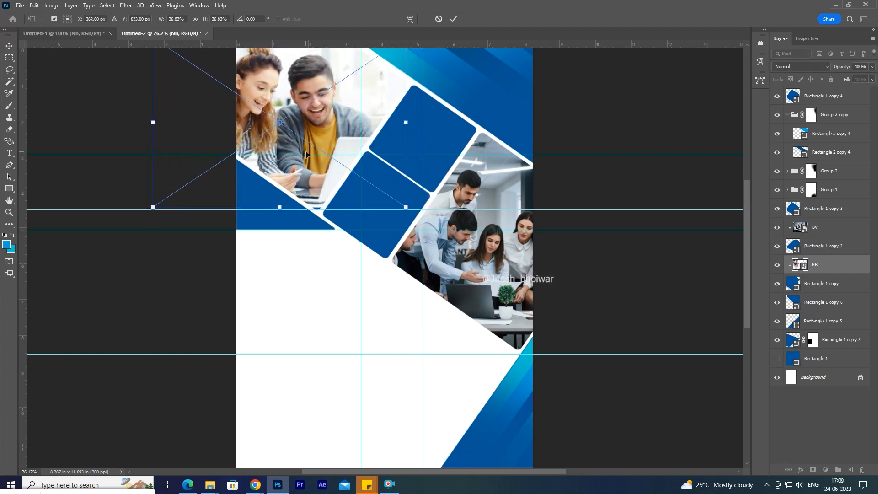
key("Return")
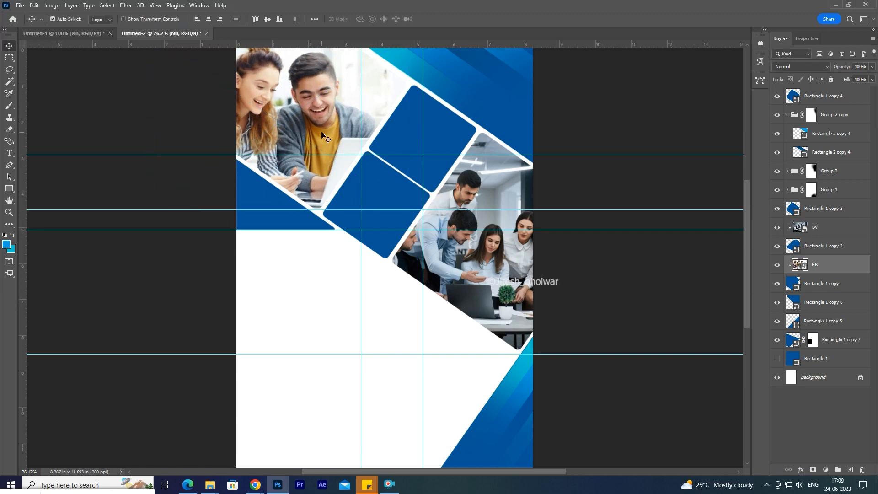
Bring photo 78 from Untitled-1 into the poster, raise it above Rectangle 1 copy 4 and clip it to that tile.
left_click(91, 36)
left_click_drag(533, 186, 359, 218)
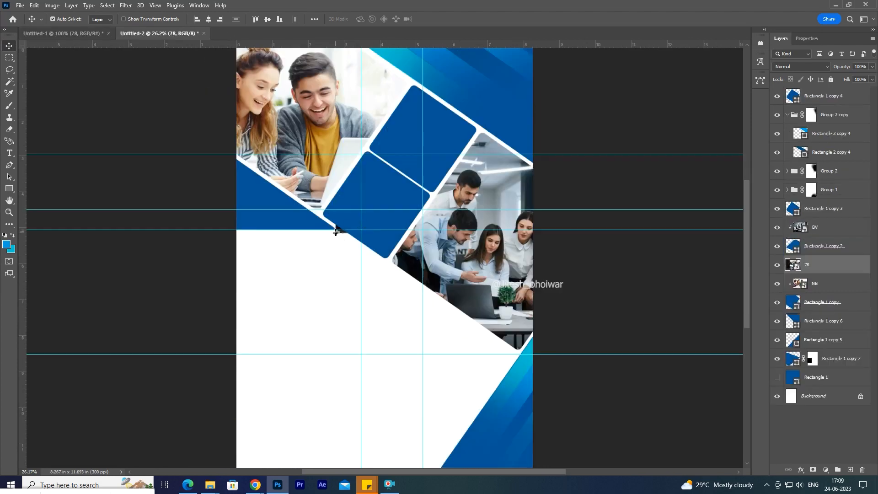
left_click(503, 237)
left_click_drag(811, 269, 821, 105)
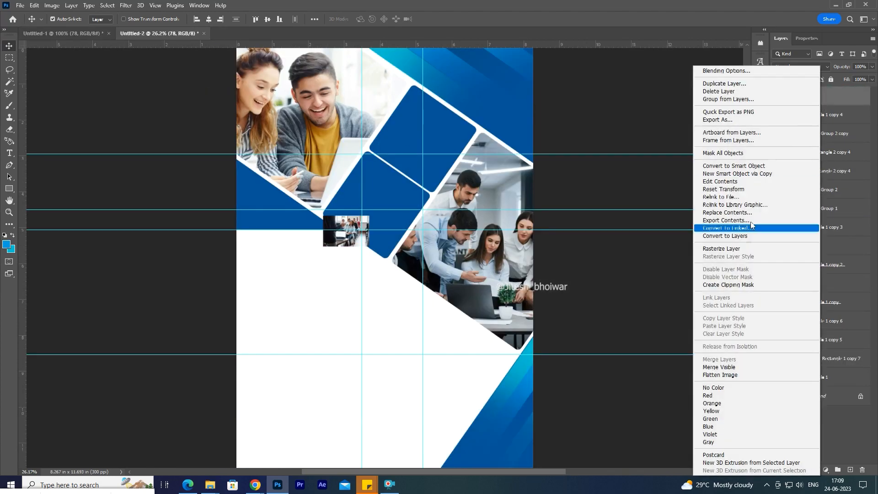
left_click(731, 284)
Scale photo 78 to 24.10% and position it to fill the lower small center tile.
key("ctrl+t")
left_click_drag(369, 246, 454, 247)
left_click_drag(383, 227, 388, 237)
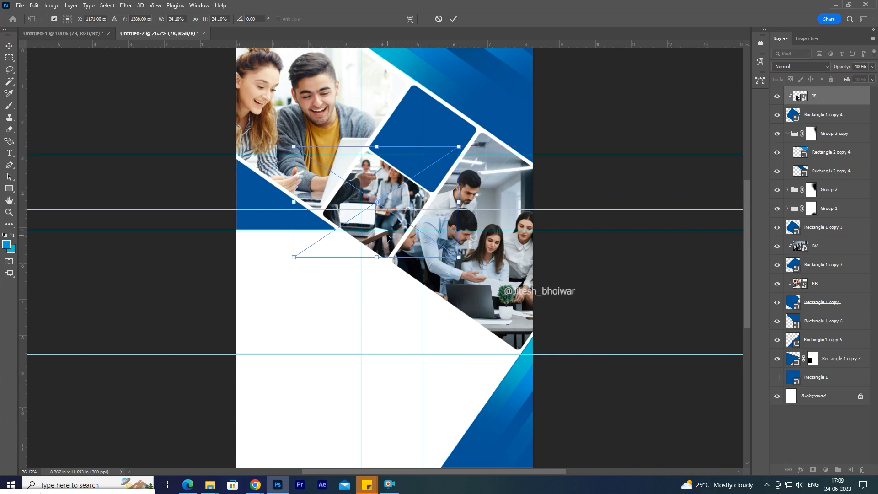
key("Return")
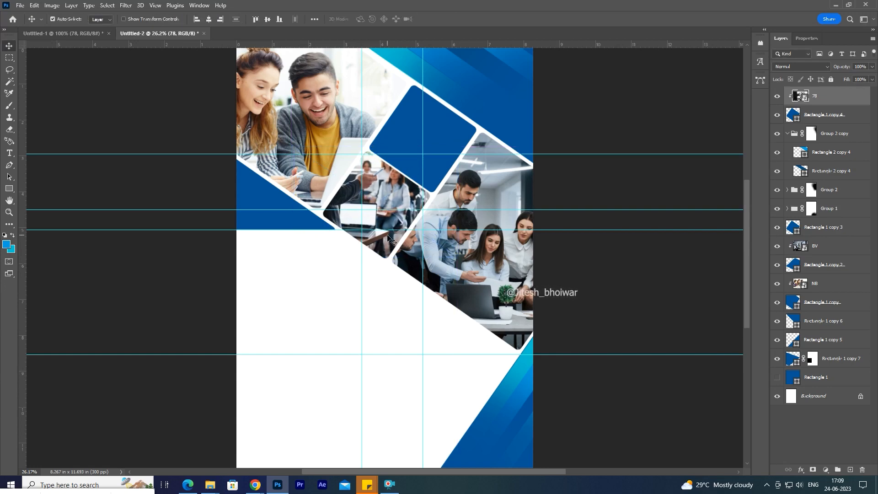
Bring the company logo from Untitled-1 onto the upper small blue tile in the center.
left_click(77, 35)
left_click_drag(456, 386, 432, 141)
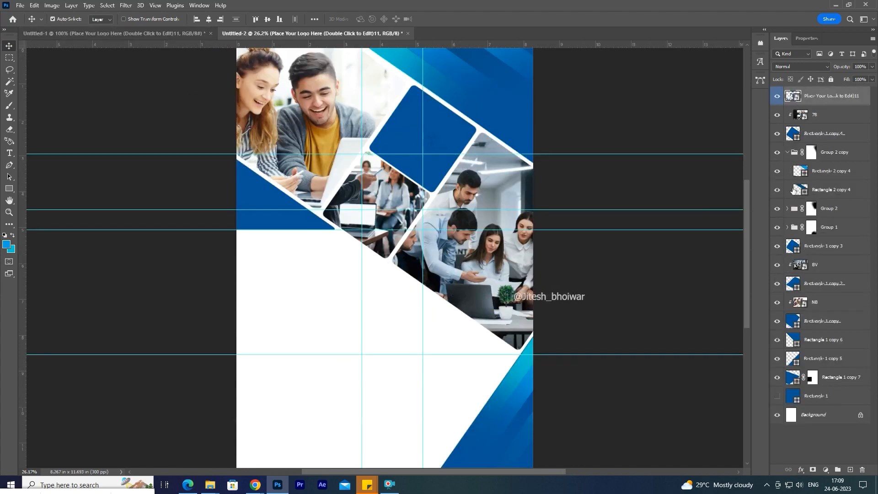
Fill the logo artwork with white inside its smart object and save the smart object.
double_click(798, 100)
key("d")
left_click(794, 98, "ctrl")
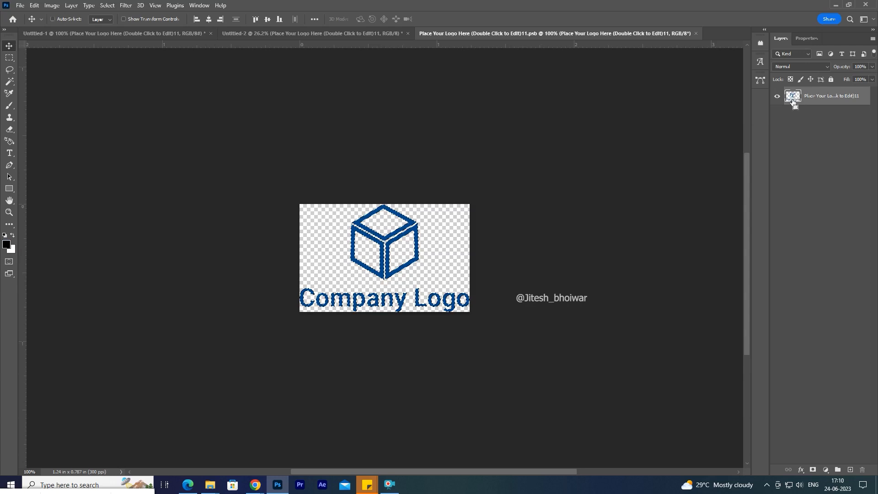
key("ctrl+BackSpace")
key("ctrl+s")
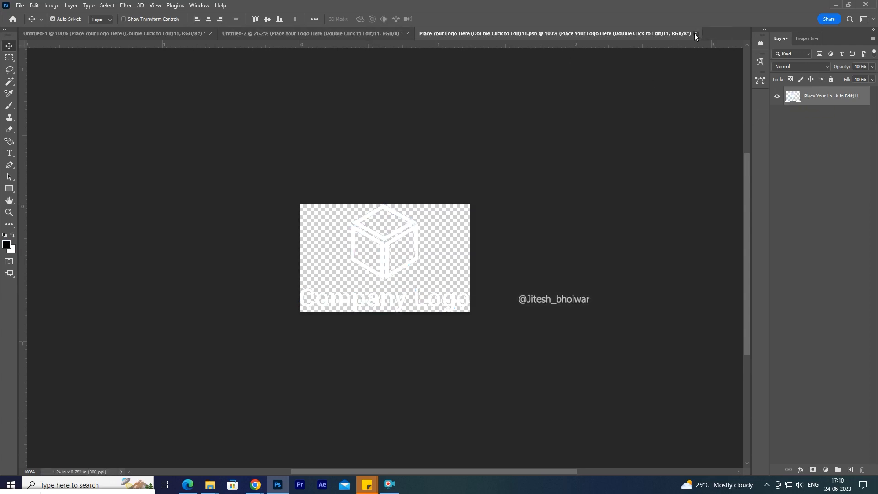
Close the logo's smart object and resize and center the white logo on the upper small blue tile.
left_click(699, 33)
key("ctrl+t")
left_click_drag(446, 151, 460, 162)
left_click_drag(441, 146, 456, 159)
key("Return")
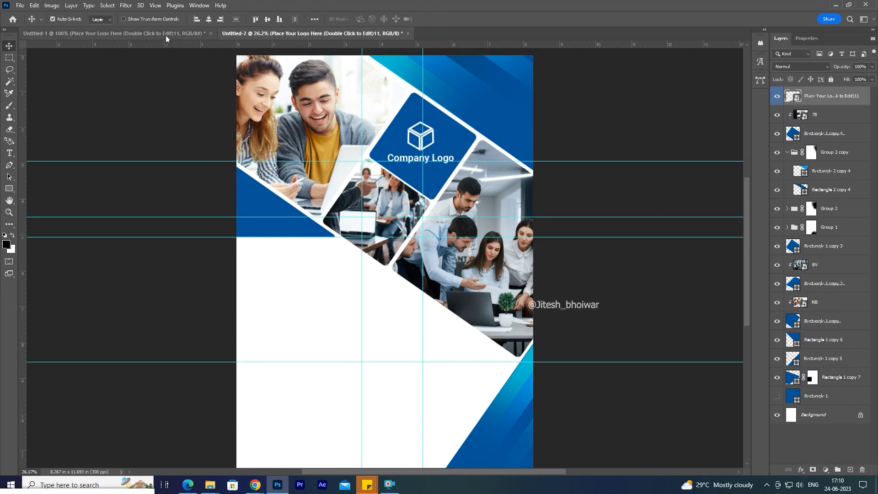
Bring the HEADLINE and BUSINESS FLAYER texts from Untitled-1 into the poster, enlarge them and place them in the blue upper-right corner.
key("ctrl+Tab")
left_click(348, 245)
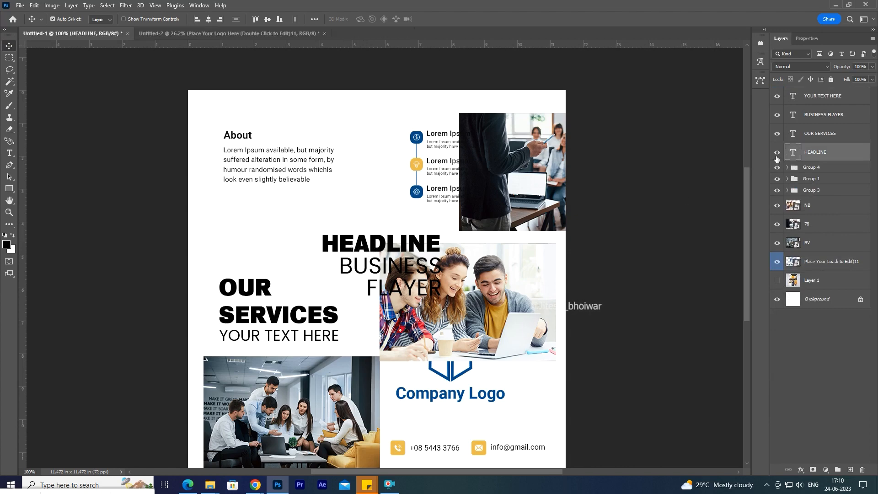
left_click(814, 120, "ctrl")
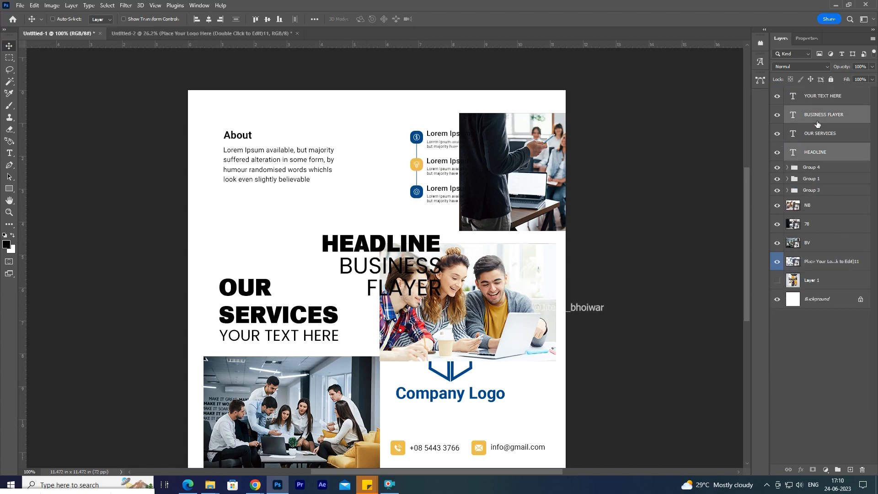
left_click(221, 34)
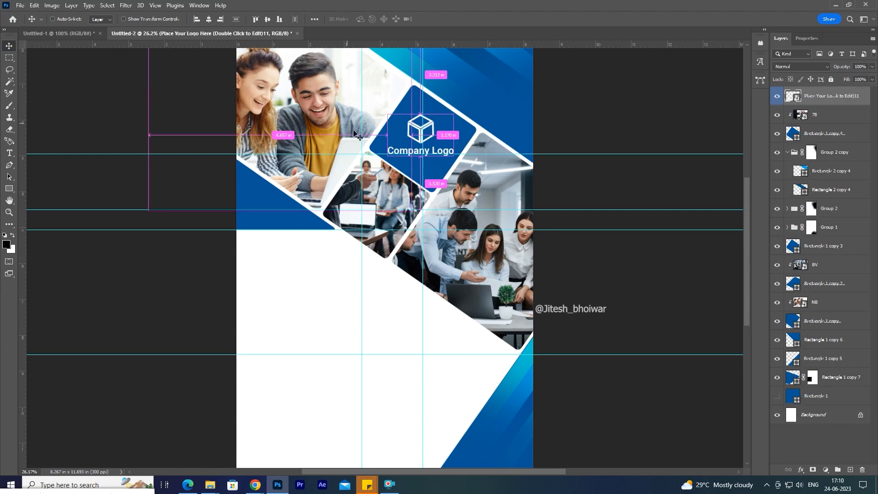
key("ctrl+v")
key("ctrl+t")
left_click_drag(402, 268, 421, 279)
left_click_drag(406, 260, 494, 86)
key("Return")
Change the HEADLINE text color to white.
left_click(481, 69)
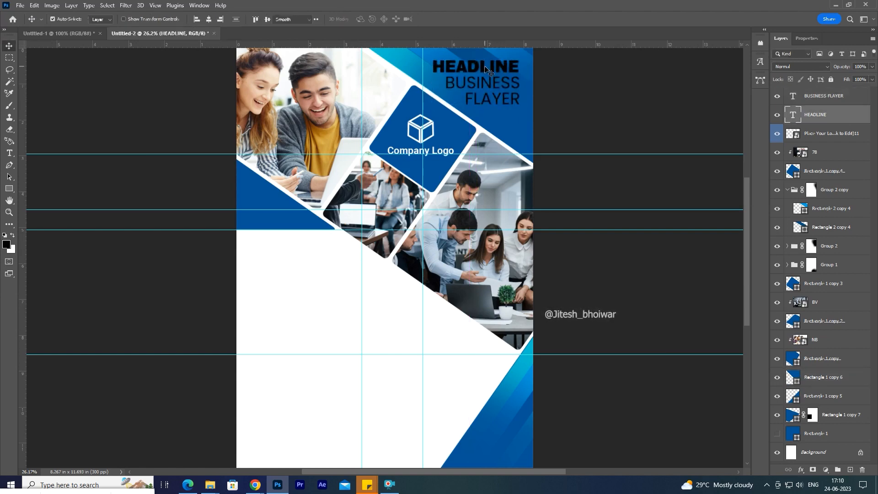
double_click(480, 68)
left_click(367, 20)
left_click(306, 317)
key("Return")
key("ctrl+Return")
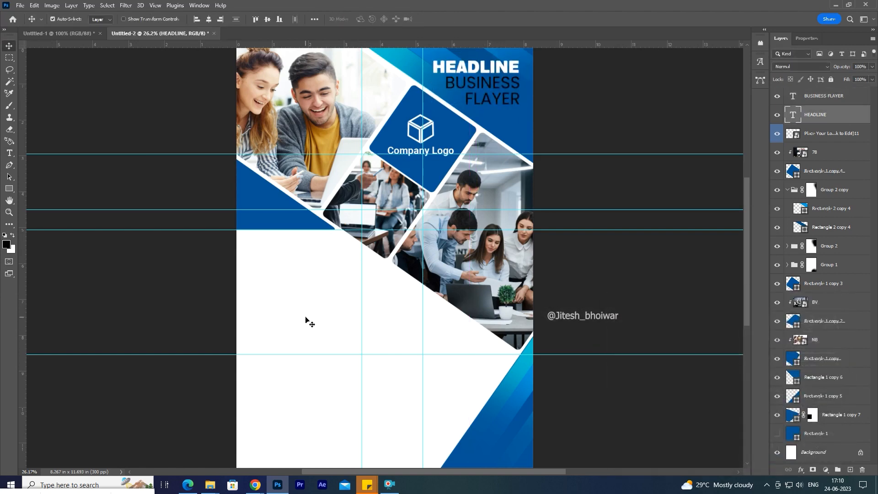
Change the BUSINESS FLAYER text color to white and nudge it slightly down and right below the headline.
double_click(482, 98)
left_click(366, 19)
left_click(307, 347)
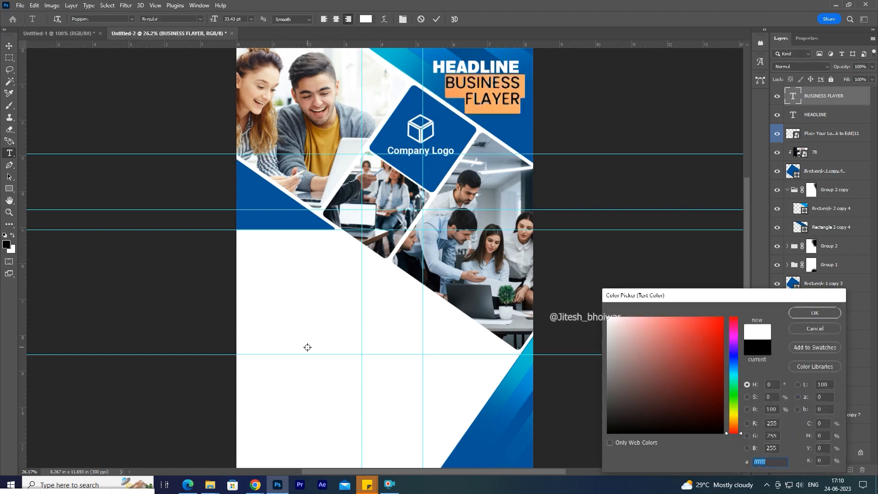
key("Return")
key("ctrl+Return")
key("Down")
key("Down")
key("Down")
key("Down")
key("Right")
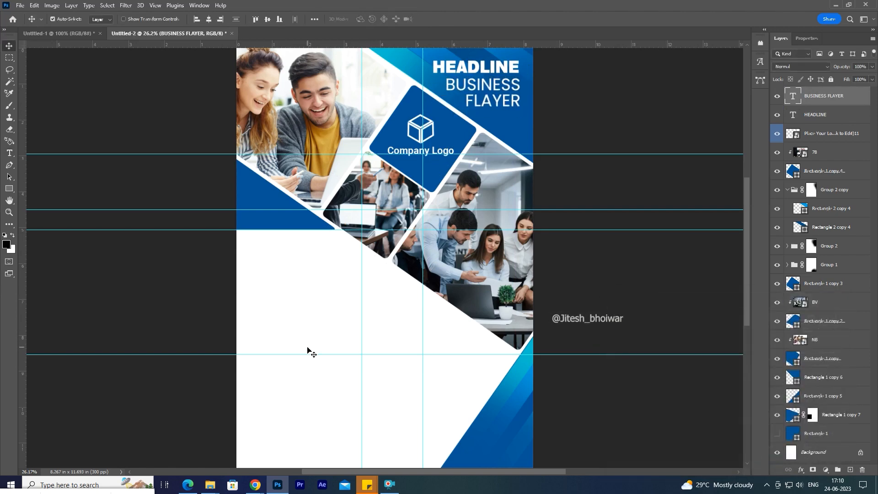
Bring the OUR SERVICES and YOUR TEXT HERE texts from Untitled-1 and scale them to fit the white area below the left blue band.
left_click(59, 33)
left_click_drag(242, 295, 247, 334)
left_click_drag(252, 306, 317, 294)
key("ctrl+t")
left_click_drag(346, 312, 352, 315)
left_click_drag(328, 298, 329, 306)
key("Return")
right_click(320, 306)
key("Escape")
Bring the service icon list, Group 1, from Untitled-1 into the poster, enlarge it and place it below YOUR TEXT HERE.
left_click(86, 36)
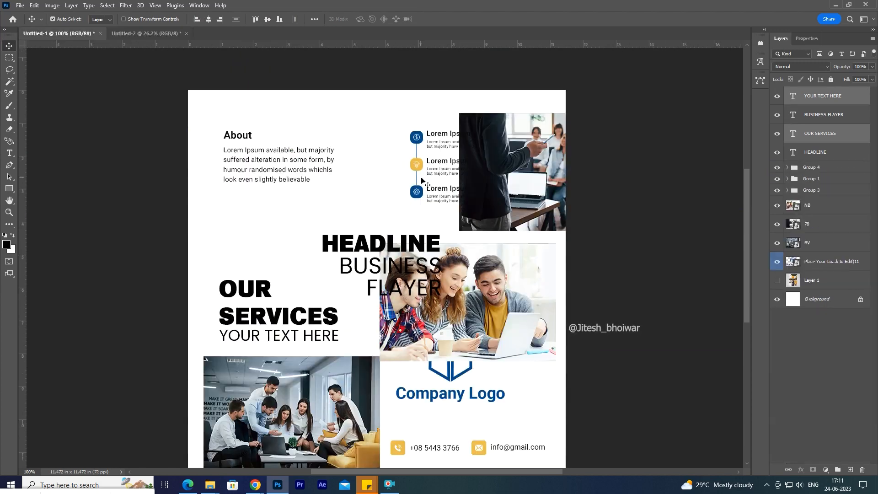
left_click(420, 169)
left_click(787, 179)
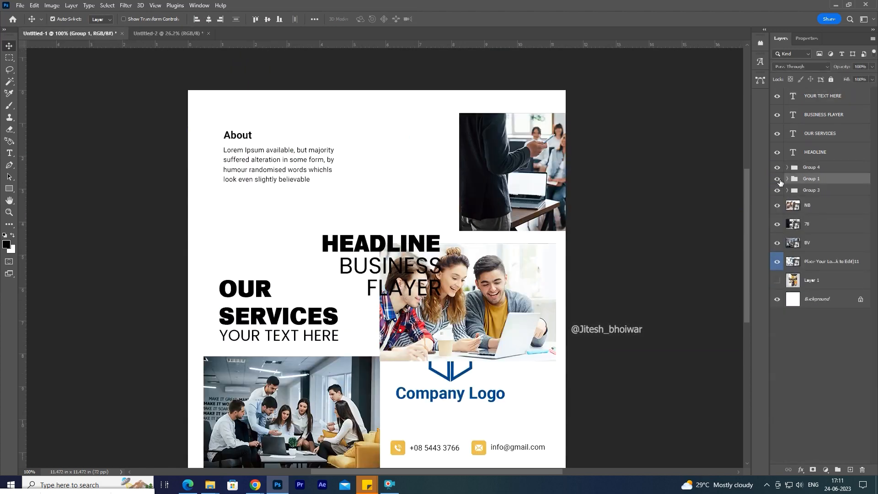
left_click_drag(192, 52, 339, 289)
left_click_drag(396, 271, 421, 299)
left_click_drag(405, 265, 307, 388)
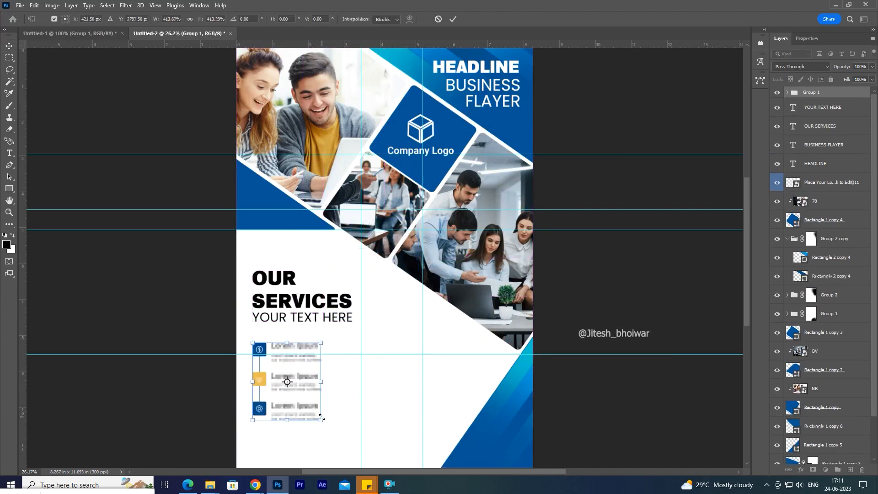
Enlarge the service icon list further, align it under the OUR SERVICES heading and nudge it down.
left_click_drag(321, 420, 333, 434)
left_click_drag(305, 397, 320, 407)
key("Return")
key("shift+Down")
key("shift+Down")
key("shift+Down")
key("shift+Down")
key("shift+Down")
Draw a full-width rectangle about 8.28 by 0.52 in along the bottom of the page and remove its stroke.
left_click_drag(325, 406, 375, 320)
key("u")
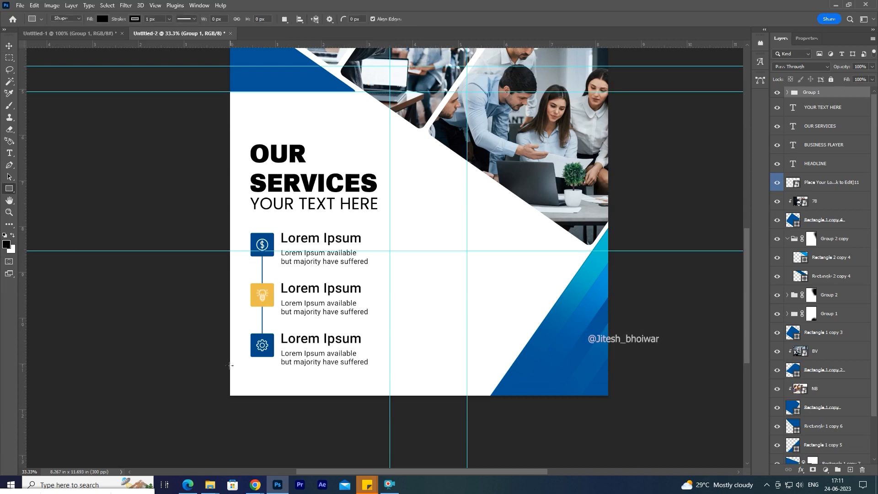
left_click_drag(350, 394, 608, 392)
key("v")
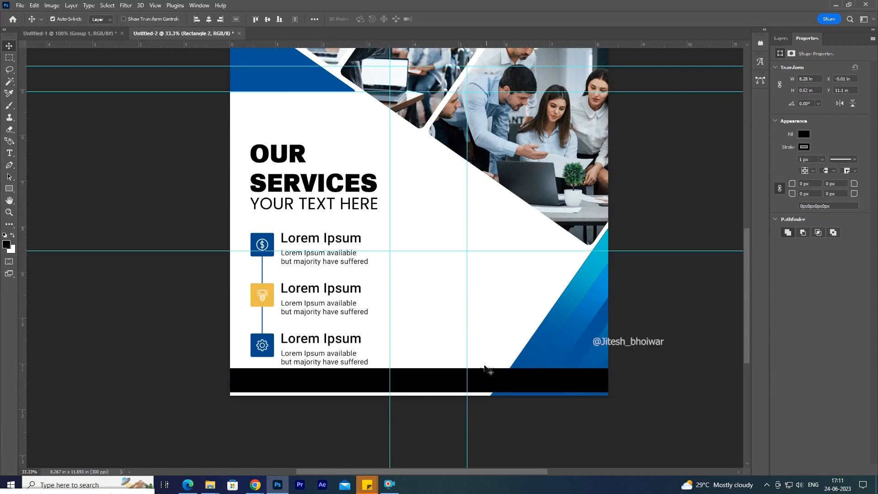
left_click(805, 148)
left_click(758, 164)
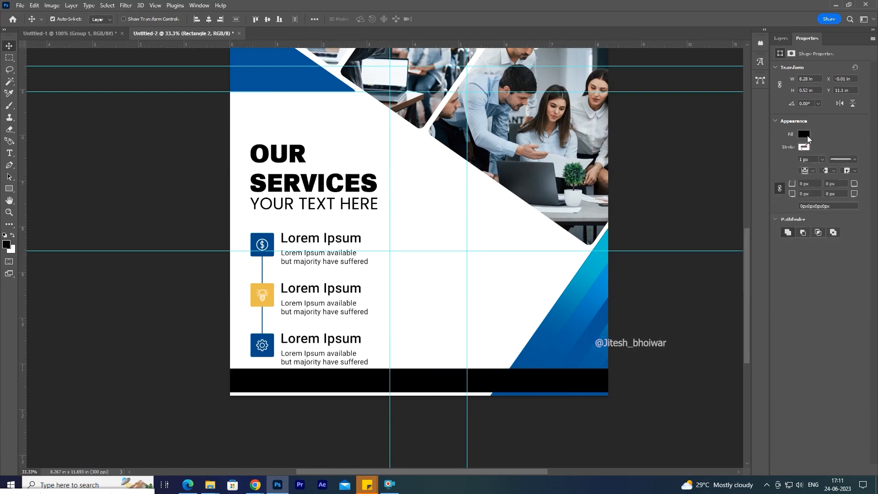
Fill the bottom strip with dark blue and nudge it down toward the page edge.
left_click(805, 134)
left_click(777, 183)
left_click(493, 376)
key("Down")
key("Down")
Bring the phone and email contact group, Group 4, from Untitled-1 and scale it to fit the left part of the bottom strip.
left_click(73, 34)
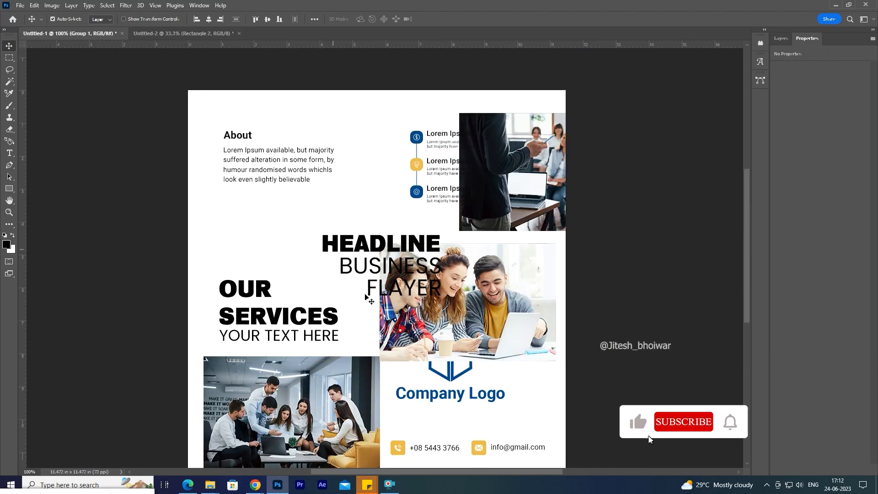
scroll(393, 334, "down", 1)
left_click(483, 403)
left_click(781, 39)
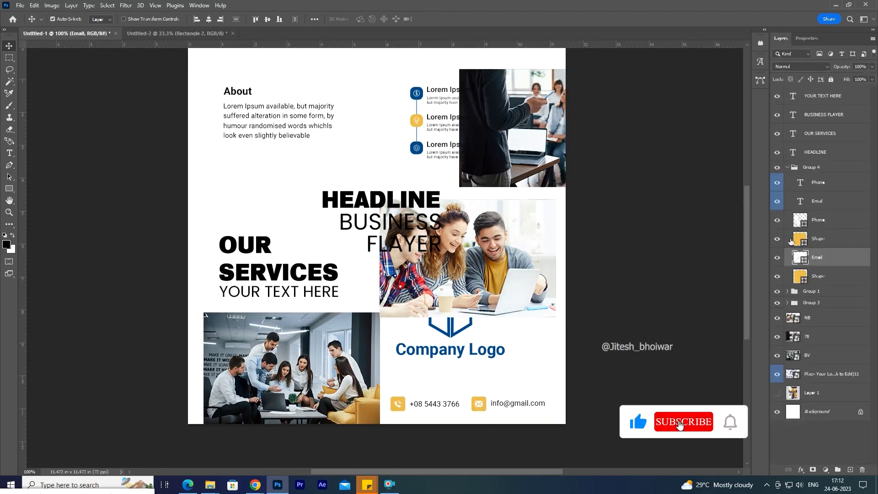
left_click(783, 167)
left_click_drag(403, 359, 375, 371)
key("ctrl+t")
left_click_drag(444, 261, 356, 446)
key("Return")
Change the phone number text in the bottom strip to white.
scroll(356, 447, "up", 2)
scroll(283, 370, "down", 1)
double_click(283, 367)
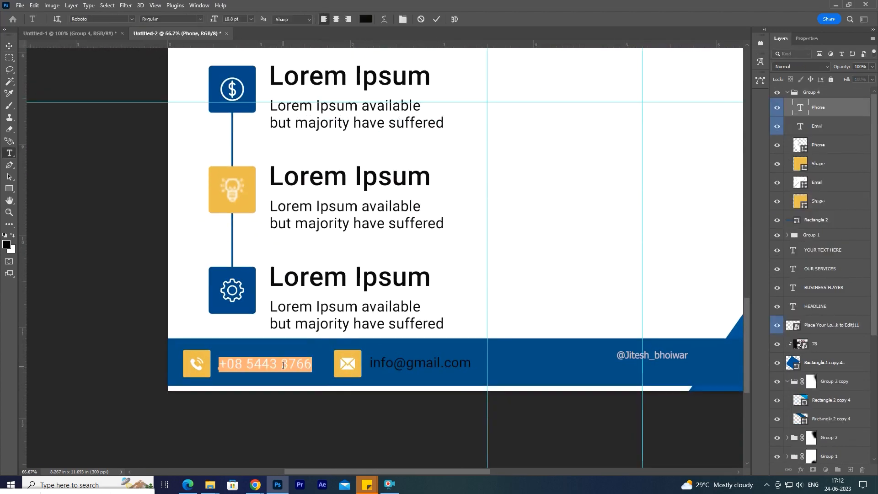
left_click(366, 19)
left_click(465, 181)
key("Return")
key("ctrl+Return")
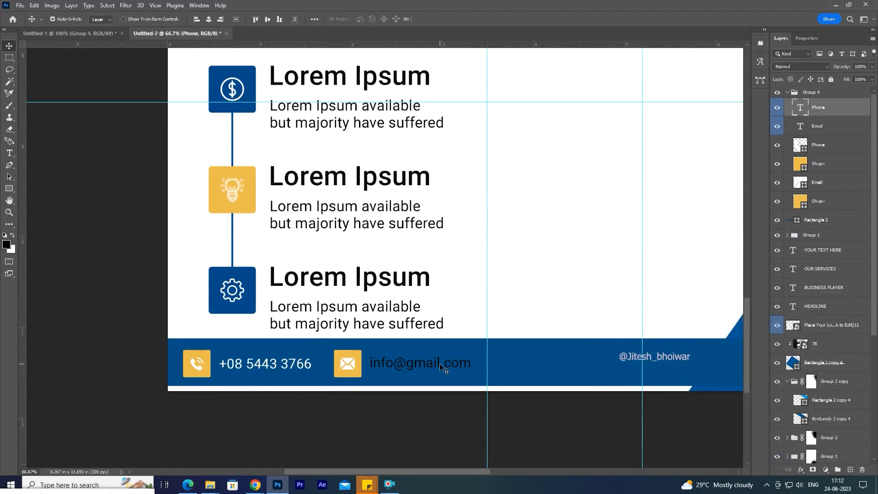
Change the email address text in the bottom strip to white.
double_click(443, 365)
left_click(366, 19)
key("Return")
key("ctrl+Return")
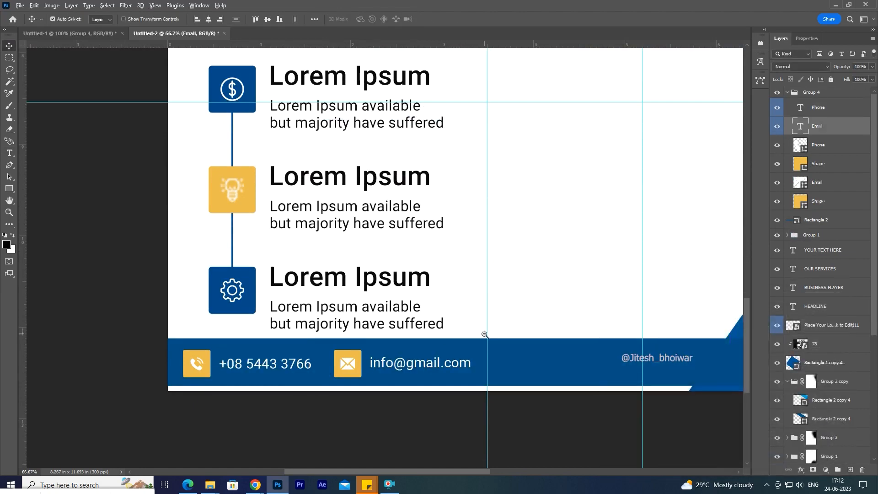
Duplicate the blue logo tile into the lower-right white area, enlarge it slightly and nudge it against the large photo tile.
scroll(474, 336, "down", 2)
left_click_drag(502, 337, 413, 435)
scroll(435, 377, "down", 1)
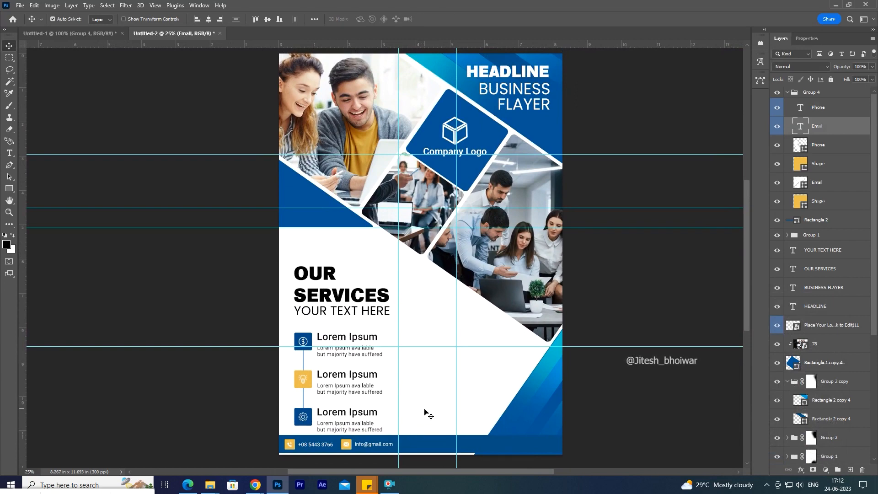
left_click_drag(453, 171, 495, 370)
key("ctrl+t")
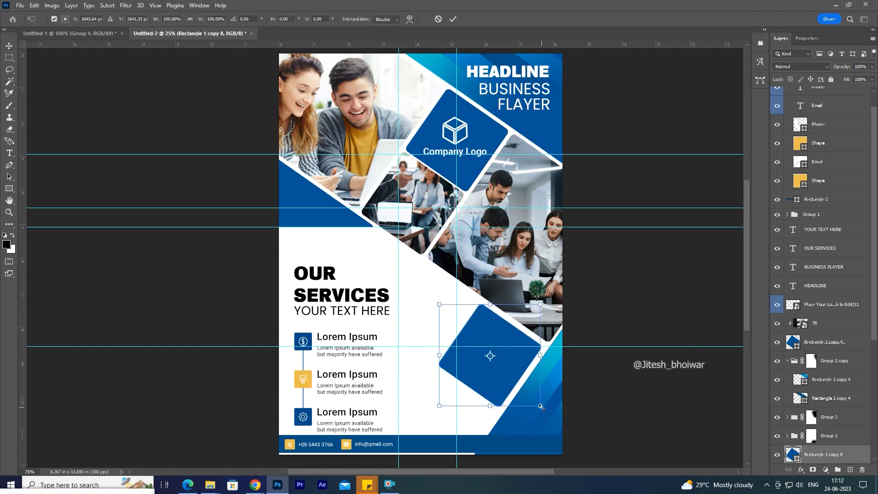
left_click_drag(541, 406, 547, 412)
key("Return")
left_click_drag(494, 377, 489, 378)
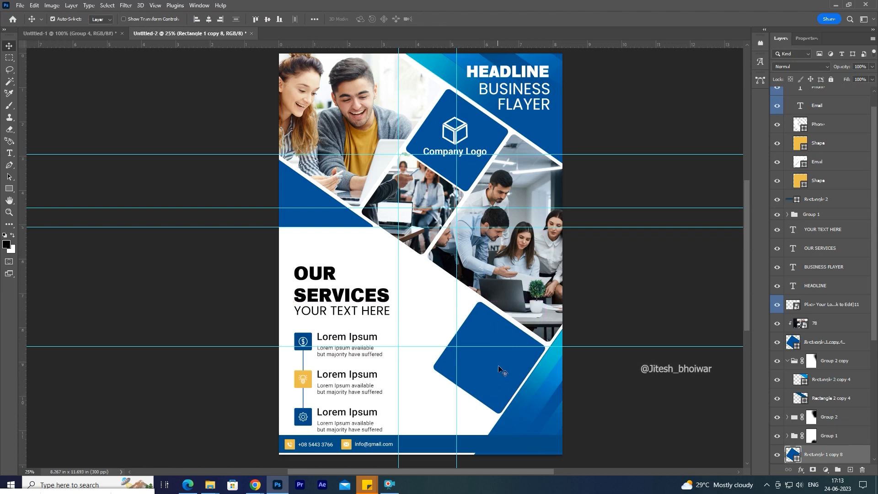
key("Up")
key("Up")
key("Up")
key("shift+Up")
Duplicate the new blue tile diagonally down to the left and fill the copy with dark teal.
left_click_drag(503, 361, 460, 428)
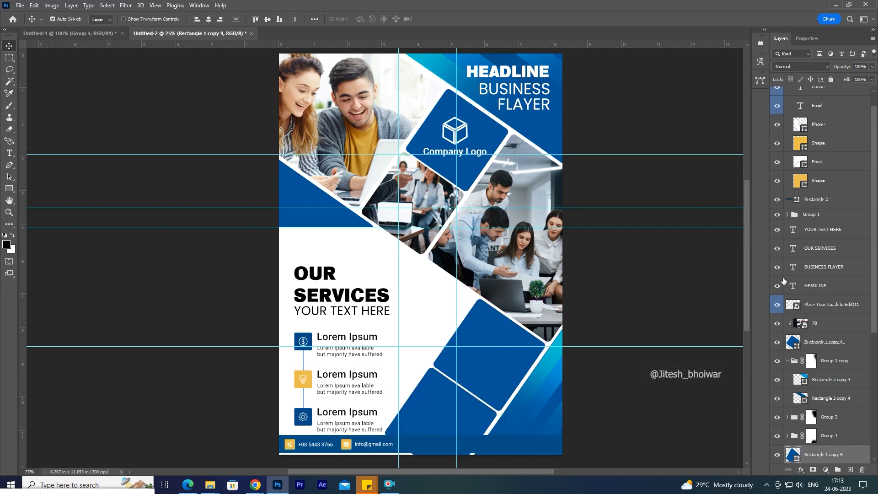
double_click(796, 458)
left_click(533, 384)
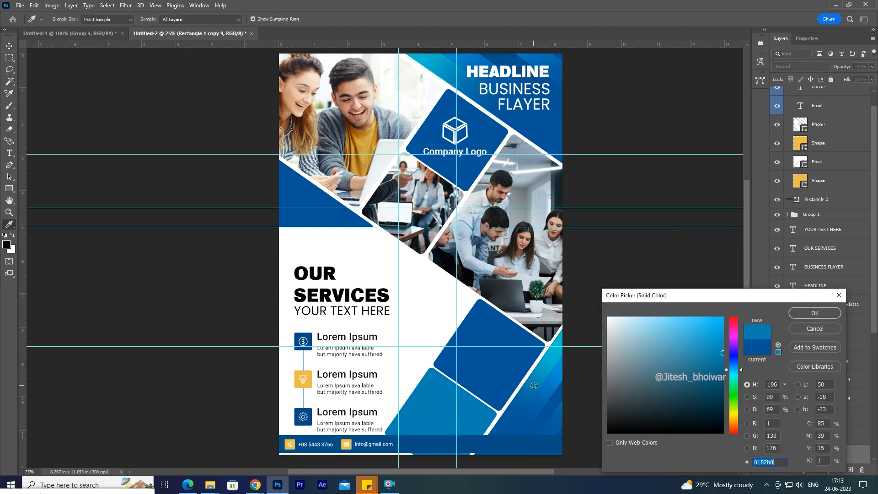
left_click_drag(715, 350, 723, 390)
left_click(815, 314)
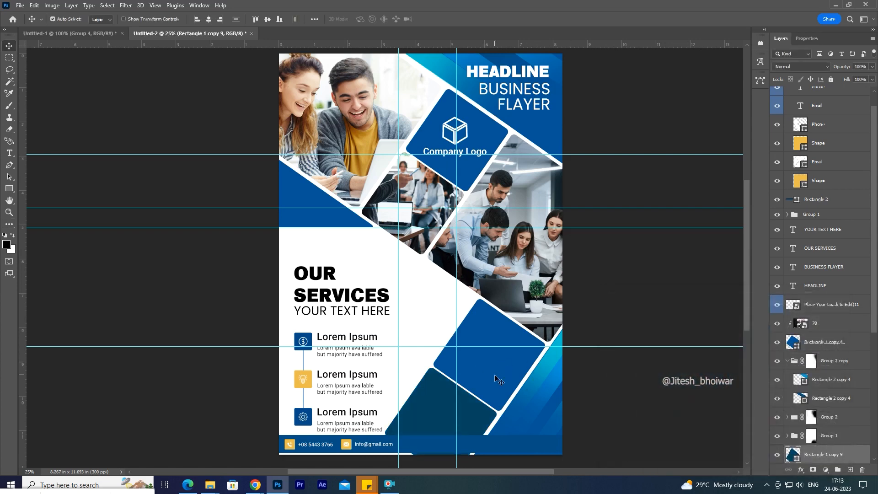
Scale the blue and dark teal tiles together to 67.63% and nudge them down and right.
scroll(824, 389, "down", 1)
left_click(812, 454, "ctrl")
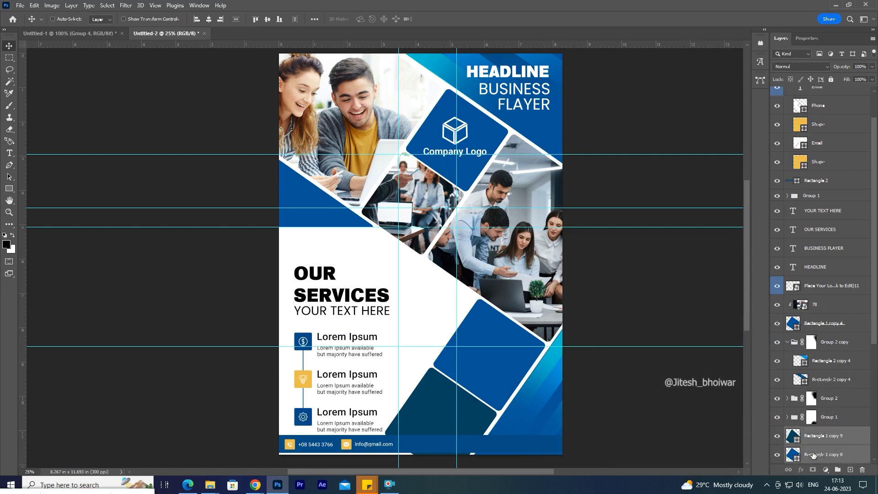
key("ctrl+t")
left_click_drag(545, 389, 525, 378)
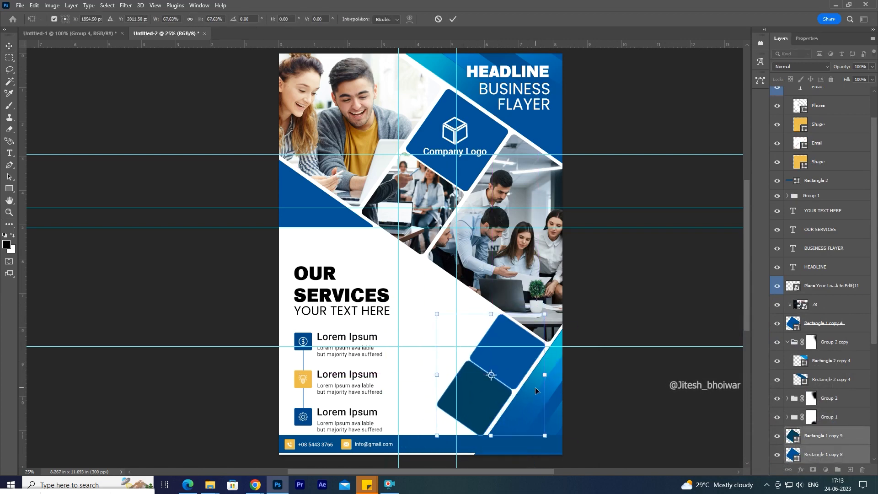
key("Return")
key("Down")
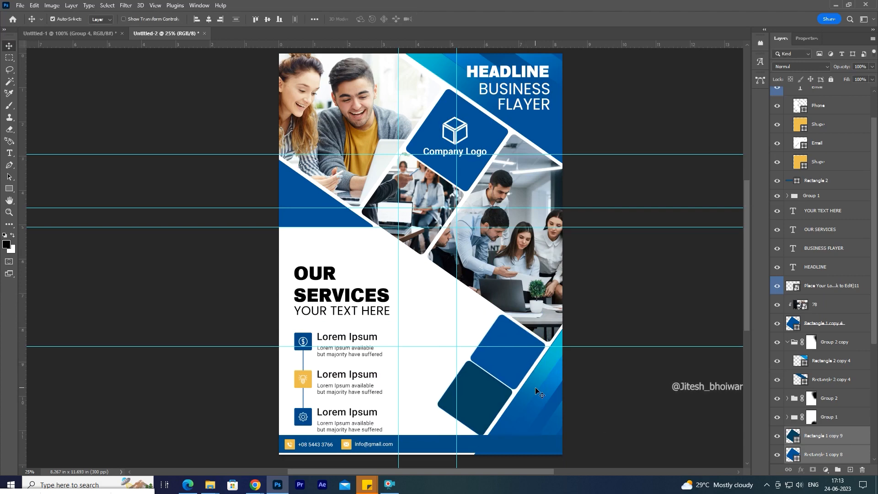
key("Right")
key("Down")
key("Down")
Shrink the blue and dark teal tiles further and nudge them right and down, close to the striped lower-right corner.
key("ctrl+t")
left_click_drag(546, 435, 552, 344)
key("Return")
scroll(512, 399, "up", 3)
key("ctrl+Right")
key("ctrl+Right")
key("ctrl+Right")
key("ctrl+Right")
key("ctrl+Right")
key("ctrl+Right")
key("ctrl+Right")
key("ctrl+Right")
key("ctrl+Down")
key("ctrl+Down")
key("ctrl+Down")
key("ctrl+Down")
Duplicate the tile pair down along the diagonal and fill the copied blue tile with green 027559.
left_click_drag(549, 235, 442, 386)
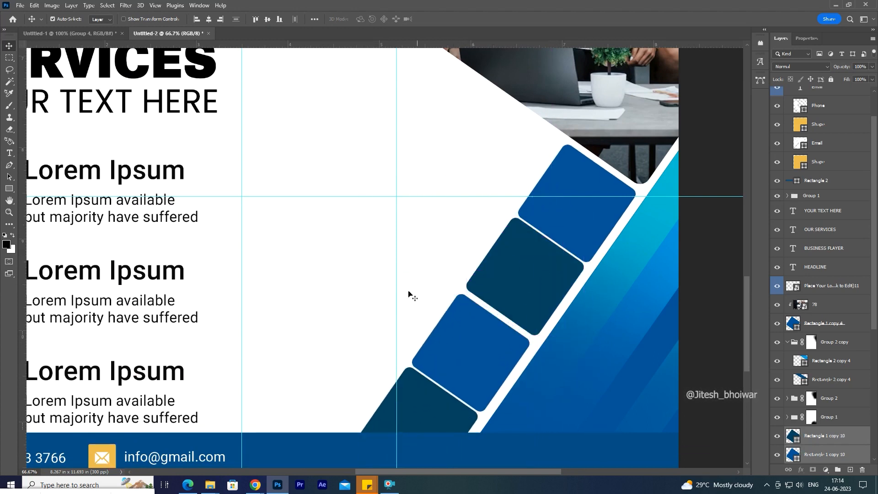
double_click(793, 455)
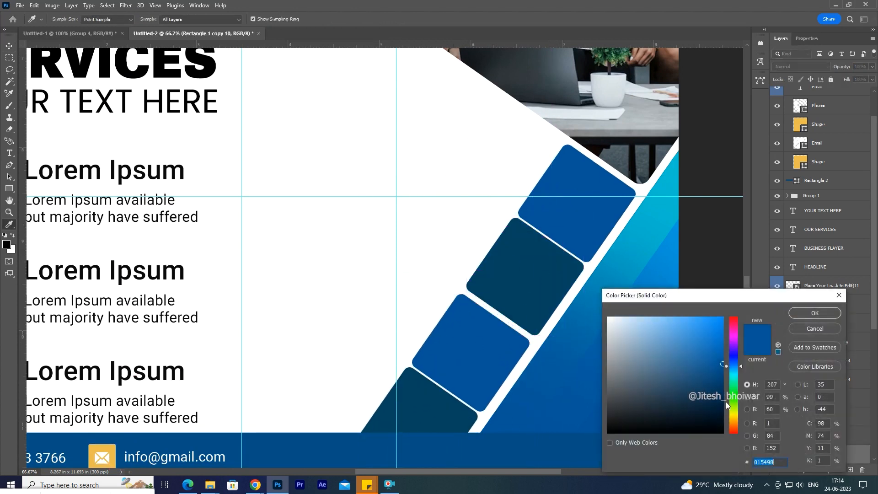
mouse_move(734, 370)
left_mouse_down()
mouse_move(735, 351)
mouse_move(739, 385)
left_mouse_up()
mouse_move(707, 357)
left_mouse_down()
mouse_move(704, 350)
mouse_move(708, 373)
mouse_move(722, 379)
left_mouse_up()
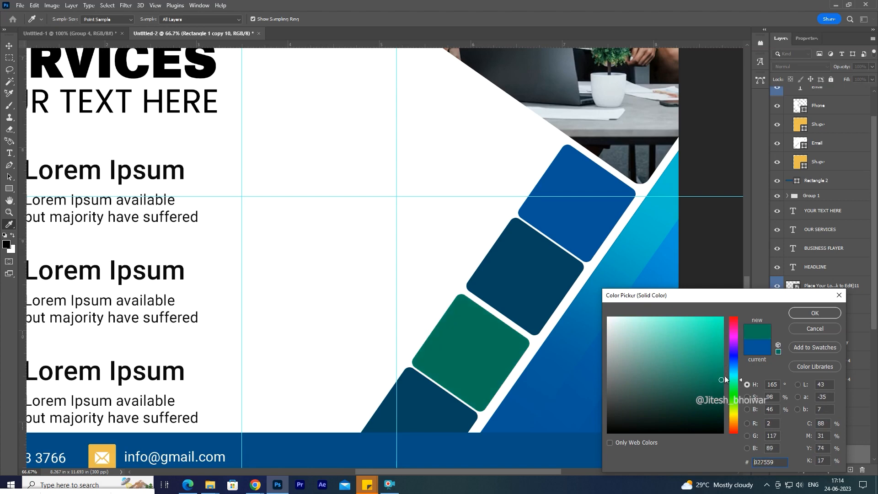
left_click(815, 313)
Nudge the two dark teal tiles to even out the gaps in the diagonal tile row.
left_click(525, 281)
key("Left")
key("Left")
key("Down")
key("Down")
left_click(431, 405)
key("Left")
key("Left")
left_click_drag(432, 409, 433, 409)
Change the OUR SERVICES text color to bright orange.
left_click(290, 288, "alt")
left_click(290, 288, "alt")
left_click_drag(291, 288, 475, 426)
left_click(370, 312)
double_click(371, 313)
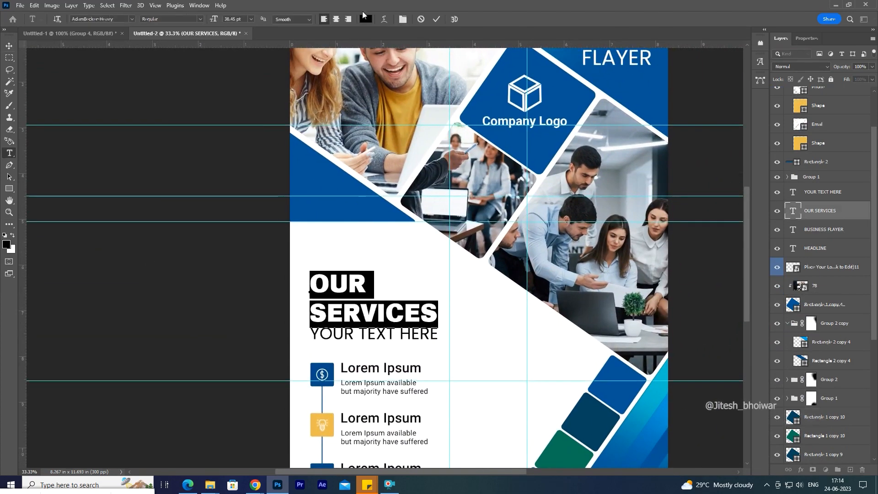
left_click(366, 19)
left_click(735, 423)
left_click_drag(714, 327, 737, 294)
key("Return")
key("ctrl+Return")
Set the YOUR TEXT HERE text color to dark navy 001358.
double_click(434, 333)
left_click(368, 21)
type("001358")
key("Return")
key("ctrl+Return")
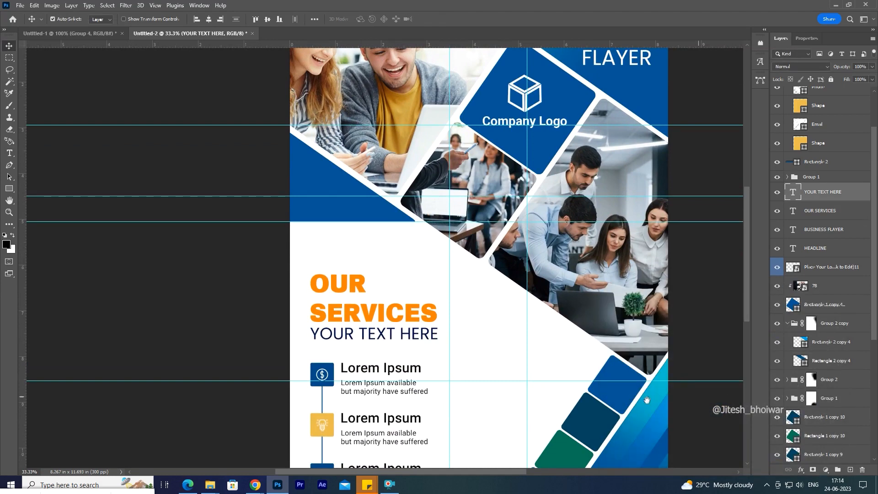
Scale down the services list of icons and Lorem Ipsum texts and place it closer beneath YOUR TEXT HERE.
left_click_drag(406, 392, 404, 302)
left_click_drag(298, 280, 417, 397)
key("ctrl+t")
left_click_drag(394, 363, 388, 348)
key("Return")
left_click(430, 422)
key("ctrl+plus")
left_click_drag(463, 423, 395, 290)
left_click_drag(366, 372, 583, 377)
double_click(580, 370)
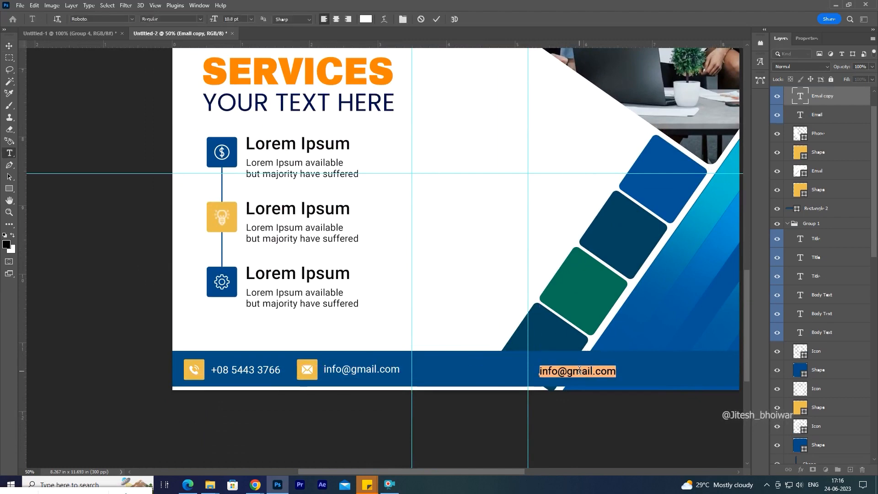
type("www.yourwebsite")
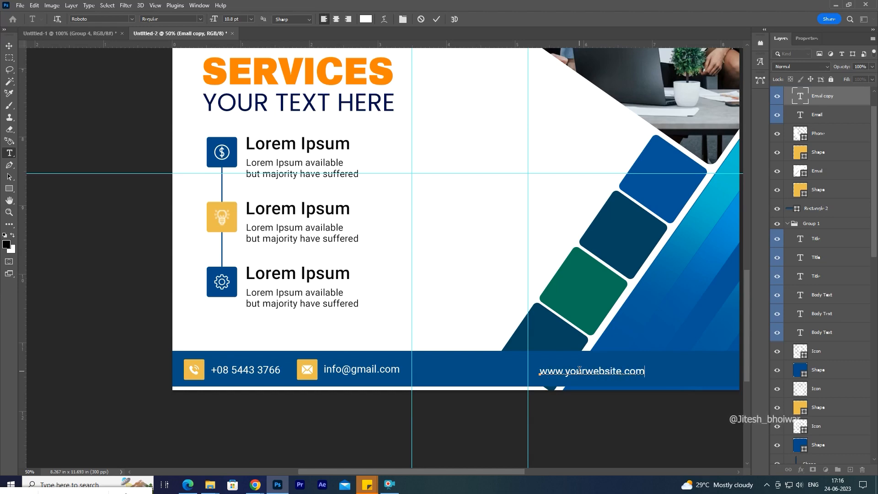
key("ctrl+Return")
key("v")
left_click_drag(579, 371, 534, 359)
scroll(431, 308, "down", 3)
right_click(412, 304)
left_click(419, 310)
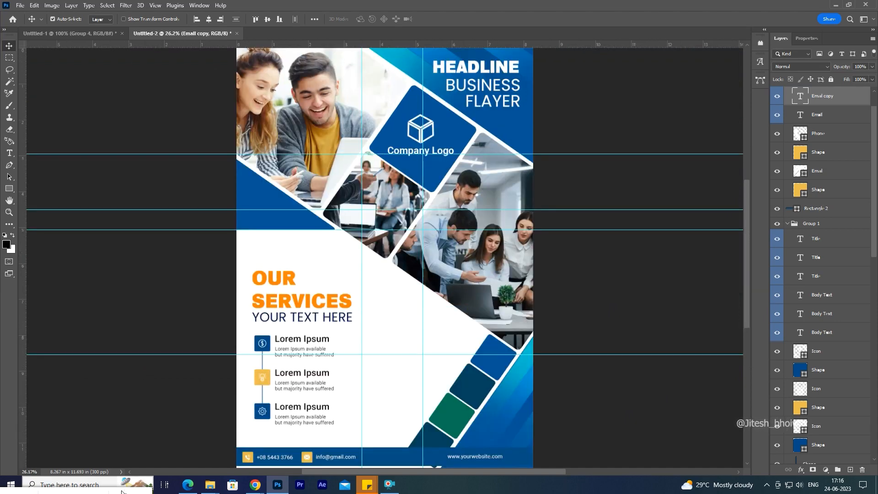
Move the OUR SERVICES and YOUR TEXT HERE headings up together, away from the services list.
left_click_drag(256, 285, 269, 319)
left_click(272, 304)
left_click_drag(252, 269, 278, 317)
left_click_drag(278, 303, 277, 306)
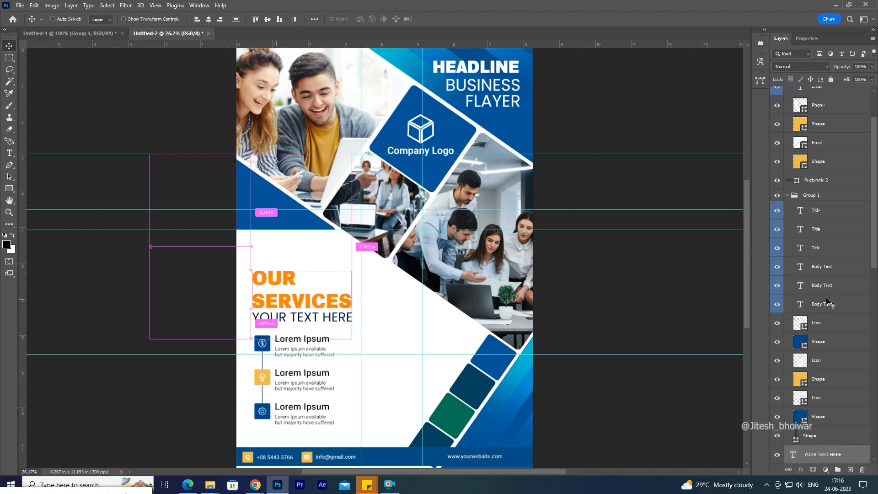
scroll(822, 413, "down", 4)
scroll(822, 413, "down", 8)
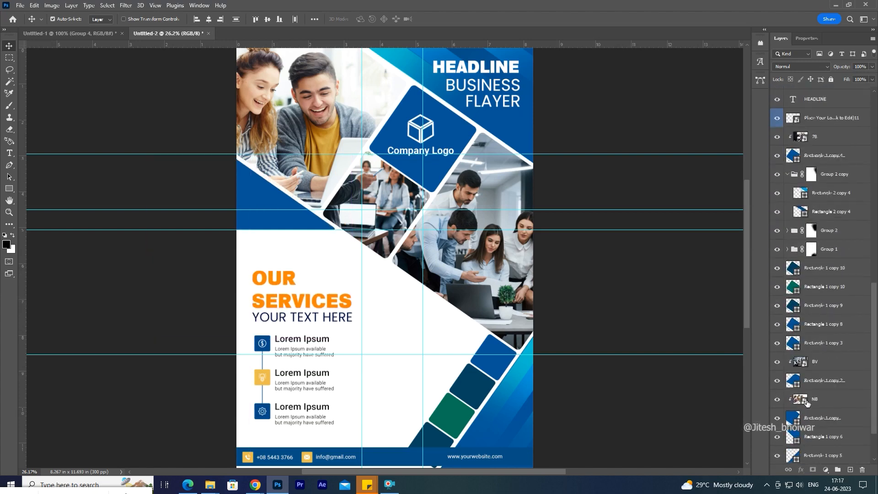
left_click_drag(270, 389, 275, 376)
Nudge the whole services list slightly up toward the YOUR TEXT HERE line.
left_click_drag(252, 337, 295, 424)
key("shift+Up")
key("shift+Up")
key("shift+Up")
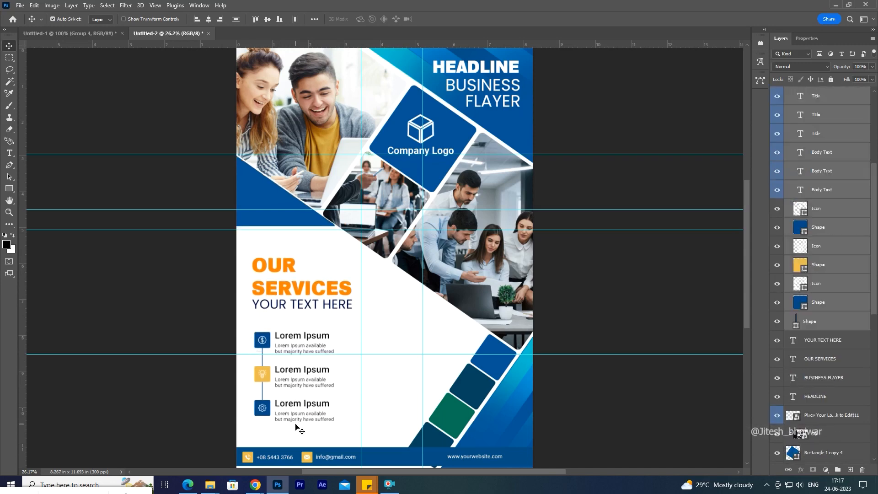
Fill the blue triangle below the large photo with bright cyan and nudge it slightly left and down.
left_click(296, 225)
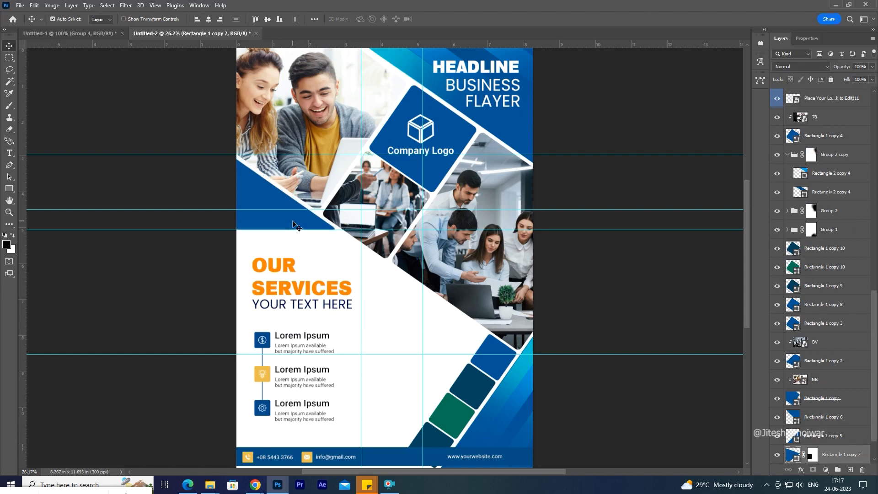
right_click(366, 272)
left_click(375, 277)
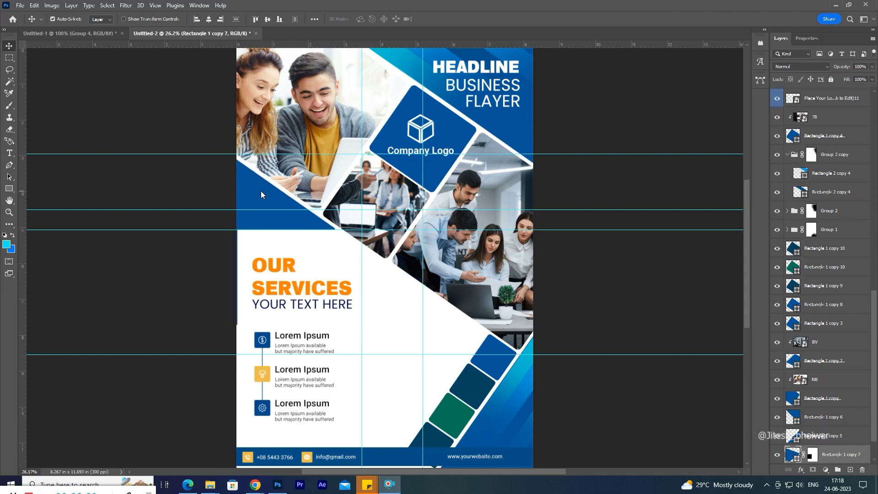
double_click(796, 459)
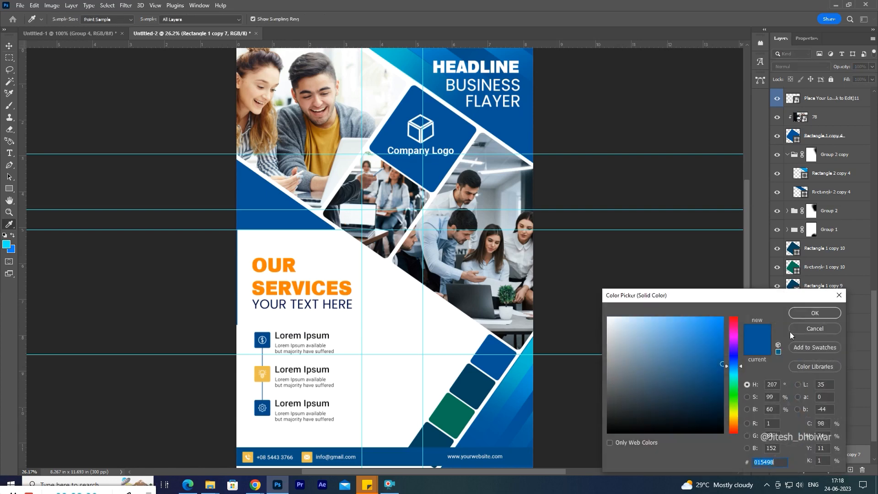
left_click(816, 329)
left_click(801, 39)
left_click(804, 134)
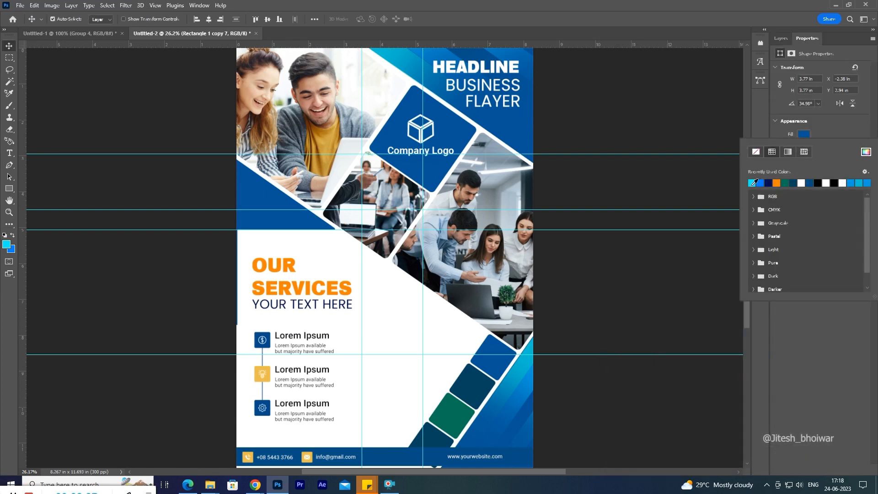
left_click(752, 183)
left_click(275, 217)
key("Left")
key("Left")
key("Down")
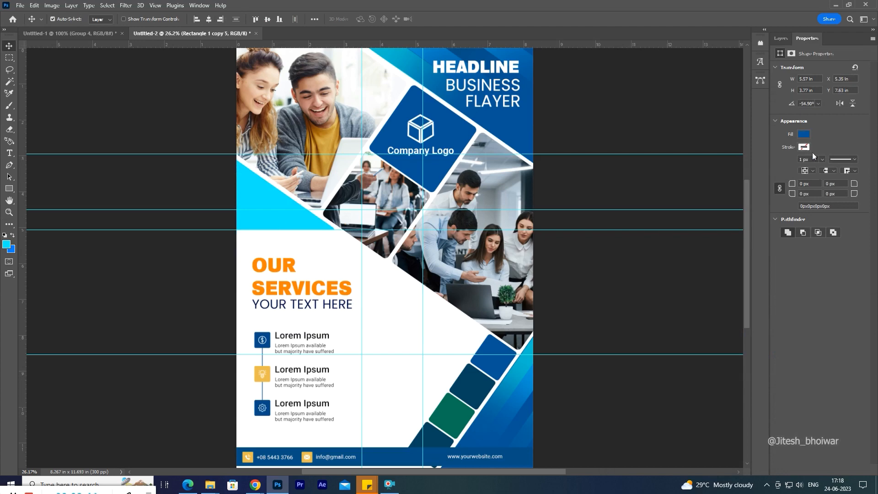
Recolor the flyer's lower-right corner shape to a deep royal blue and give the headline's corner shape the same fill.
left_click(804, 147)
left_click(760, 183)
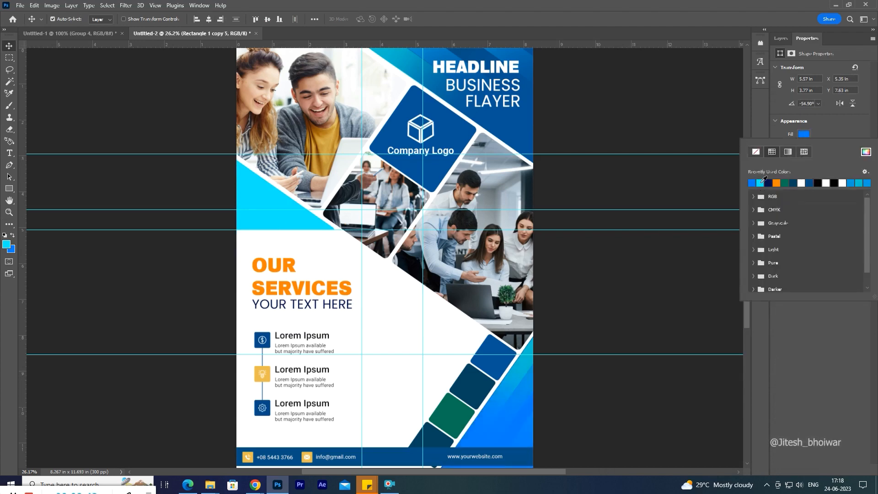
left_click(805, 134)
left_click(865, 152)
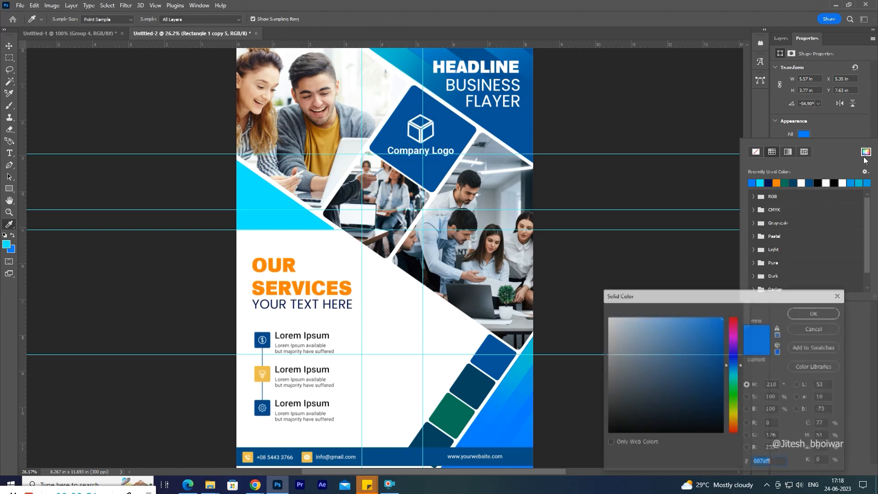
left_click_drag(719, 343, 719, 352)
left_click(803, 315)
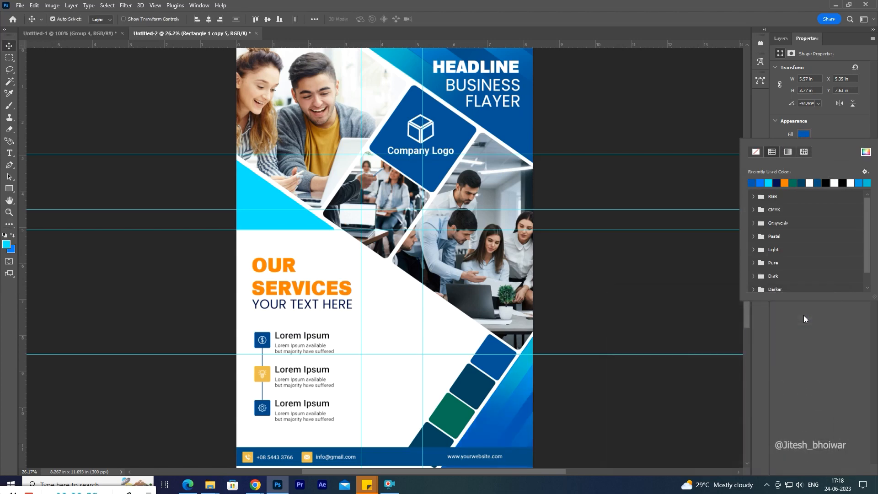
left_click(518, 132)
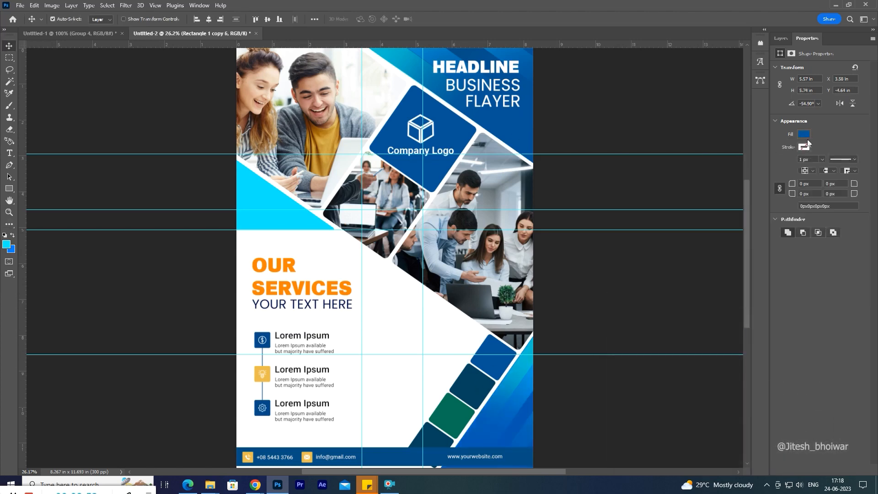
left_click(828, 129)
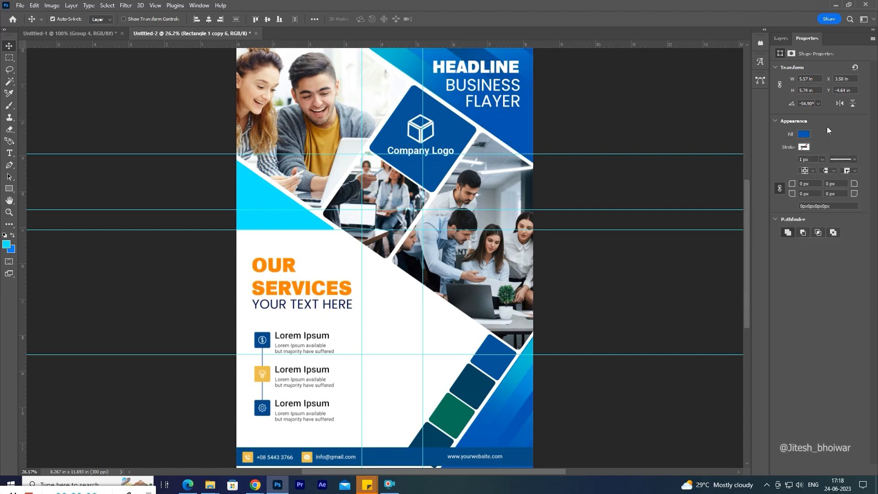
Examine the finished flyer up close, checking the photo tiles, logo tile, headline and recolored shapes.
left_click(782, 39)
scroll(345, 286, "down", 1)
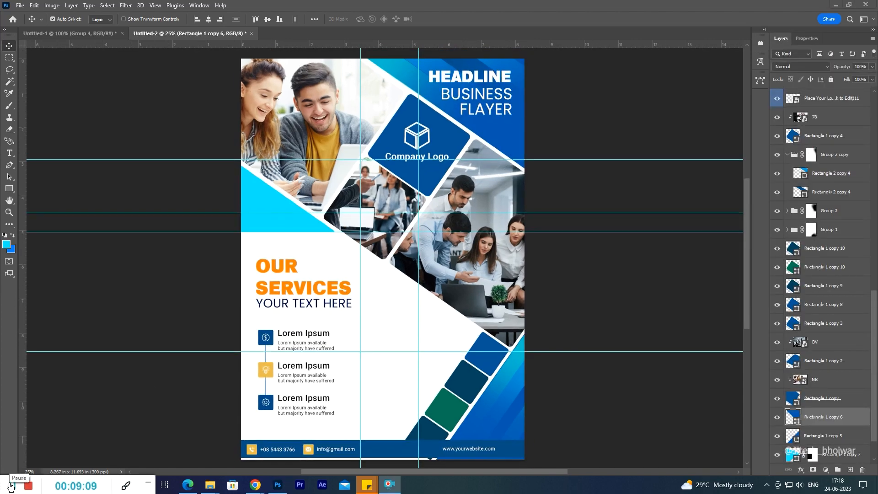
left_click(333, 177)
key("ctrl+plus")
key("ctrl+plus")
left_click_drag(333, 177, 587, 491)
left_click_drag(444, 341, 422, 234)
key("ctrl+minus")
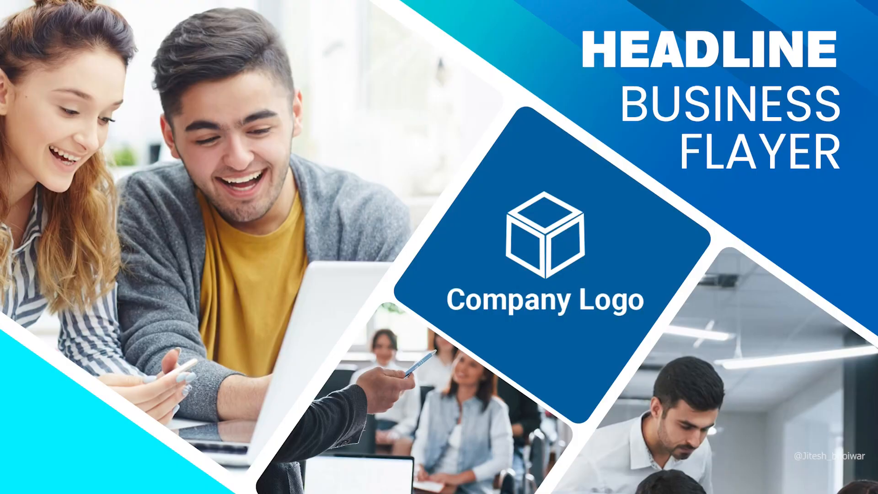